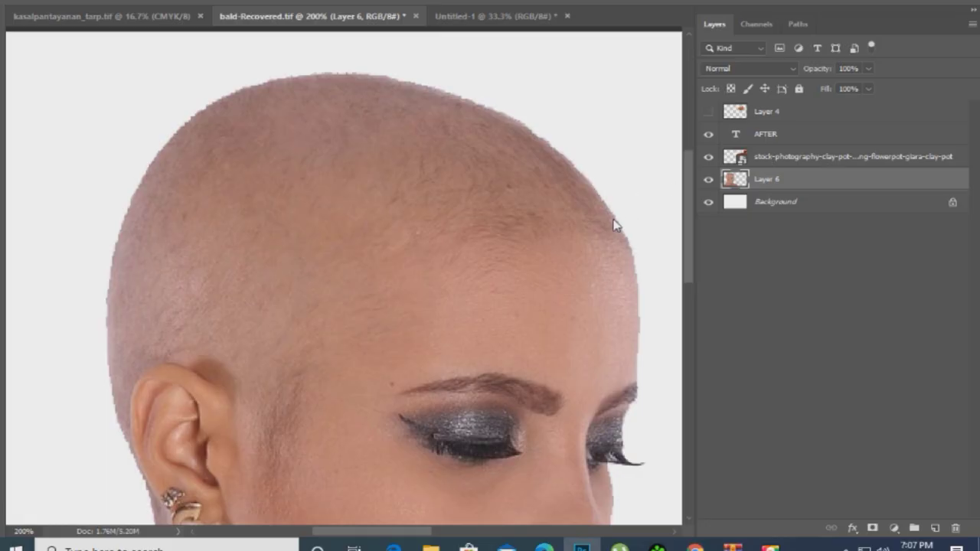
# Step: Shift the woman's photo left and place the clay pot layer over her head
pyautogui.moveTo(619, 218); pyautogui.dragTo(291, 223)
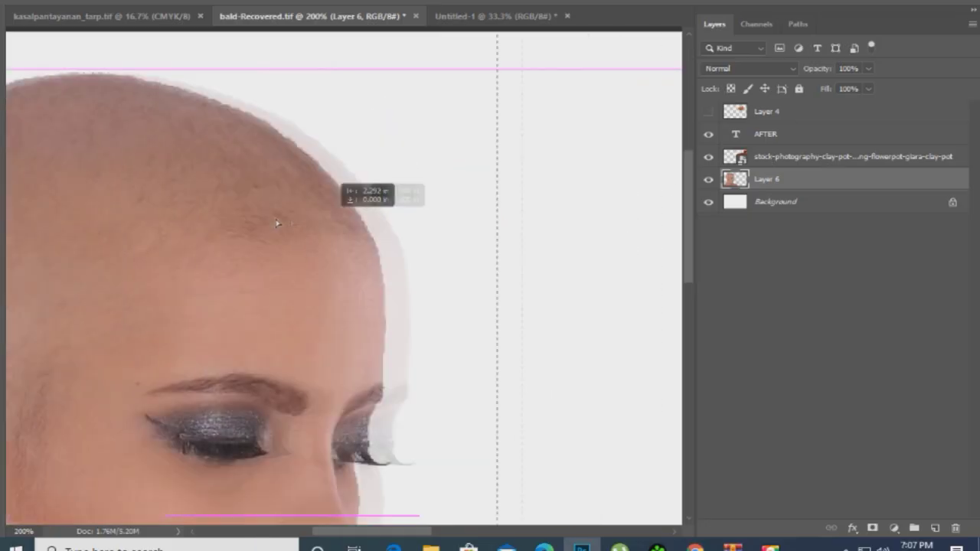
pyautogui.hscroll(-5, 396, 225)
pyautogui.click(766, 157)
pyautogui.moveTo(498, 245)
pyautogui.mouseDown()
pyautogui.moveTo(212, 246)
pyautogui.moveTo(291, 284)
pyautogui.mouseUp()
pyautogui.scroll(-2, 459, 298)
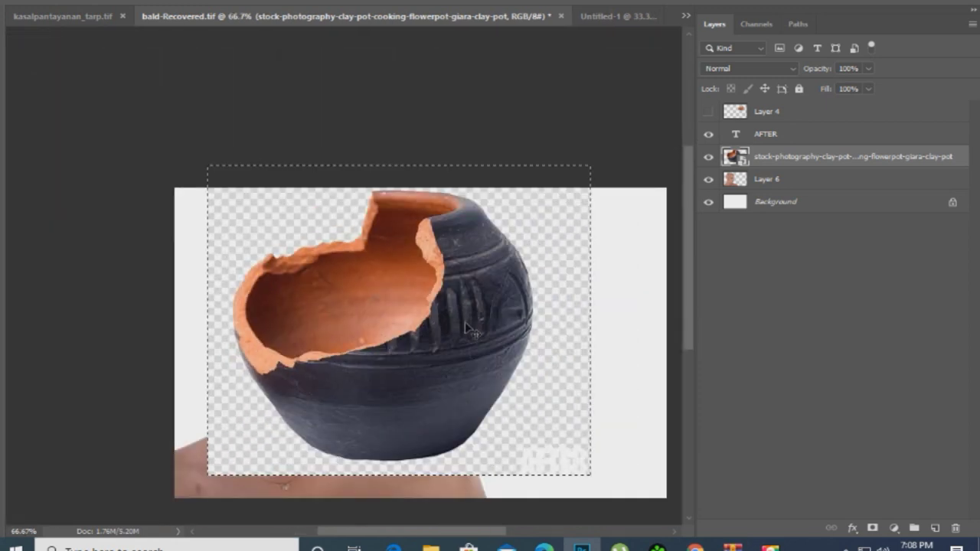
pyautogui.scroll(1, 474, 331)
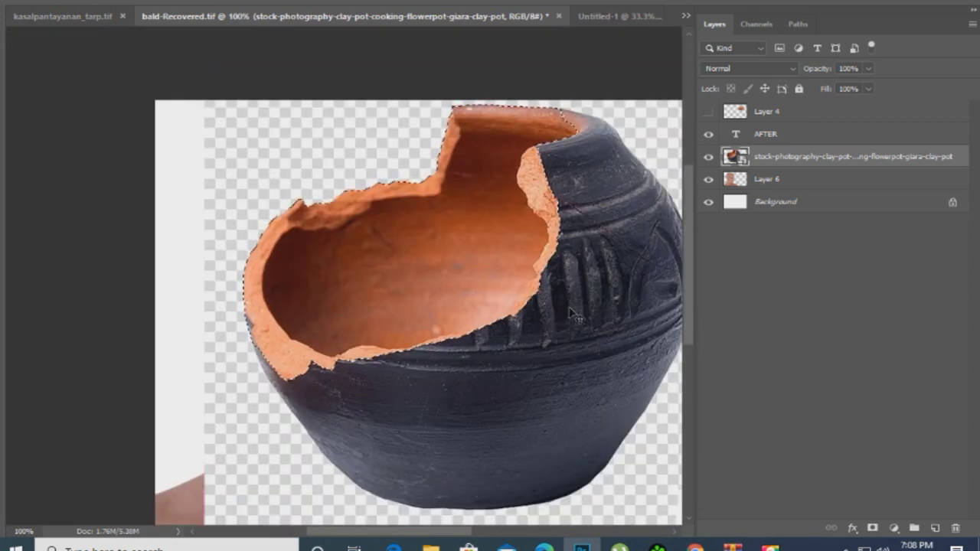
# Step: Copy the bowl shard to Layer 7, delete the original pot layer, and outline its top lip
pyautogui.hotkey('ctrl', 'j')
pyautogui.keyDown('ctrl'); pyautogui.click(567, 321); pyautogui.keyUp('ctrl')
pyautogui.press('Delete')
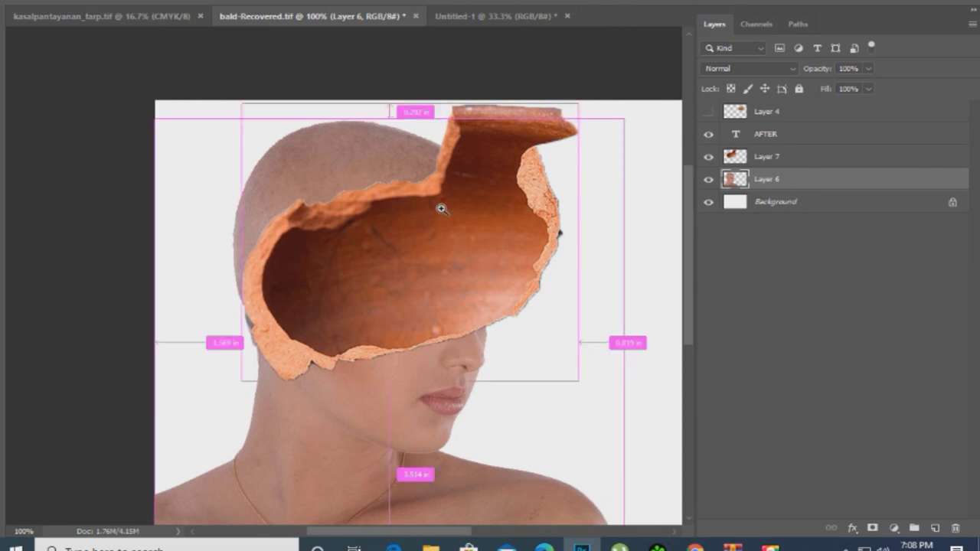
pyautogui.moveTo(441, 209); pyautogui.dragTo(443, 217)
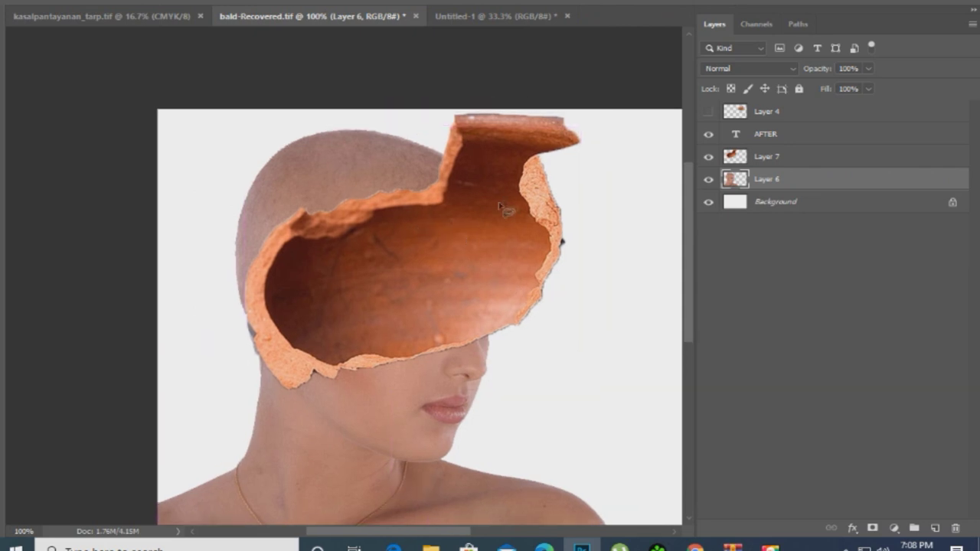
pyautogui.moveTo(557, 199)
pyautogui.mouseDown()
pyautogui.moveTo(435, 188)
pyautogui.moveTo(458, 87)
pyautogui.moveTo(608, 212)
pyautogui.moveTo(604, 205)
pyautogui.mouseUp()
# Step: Delete the outlined top lip from the bowl on Layer 7 and deselect
pyautogui.press('v')
pyautogui.click(494, 226)
pyautogui.press('Delete')
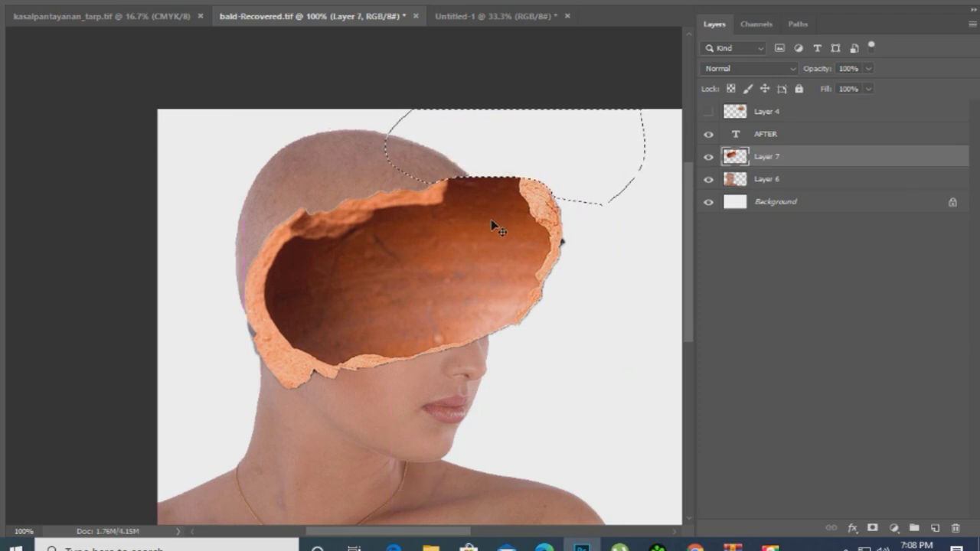
pyautogui.hotkey('ctrl', 'd')
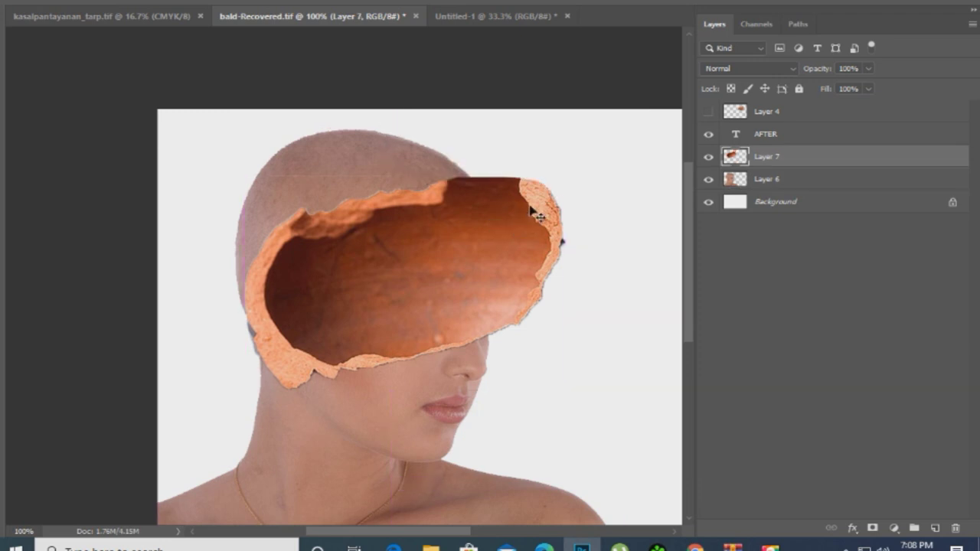
# Step: Lasso the pot's top rim, lock transparency, and paint over the light rim texture in brown
pyautogui.moveTo(528, 207); pyautogui.dragTo(444, 201)
pyautogui.moveTo(530, 208)
pyautogui.mouseDown()
pyautogui.moveTo(433, 204)
pyautogui.moveTo(458, 157)
pyautogui.moveTo(542, 180)
pyautogui.moveTo(537, 209)
pyautogui.mouseUp()
pyautogui.click(730, 89)
pyautogui.press('b')
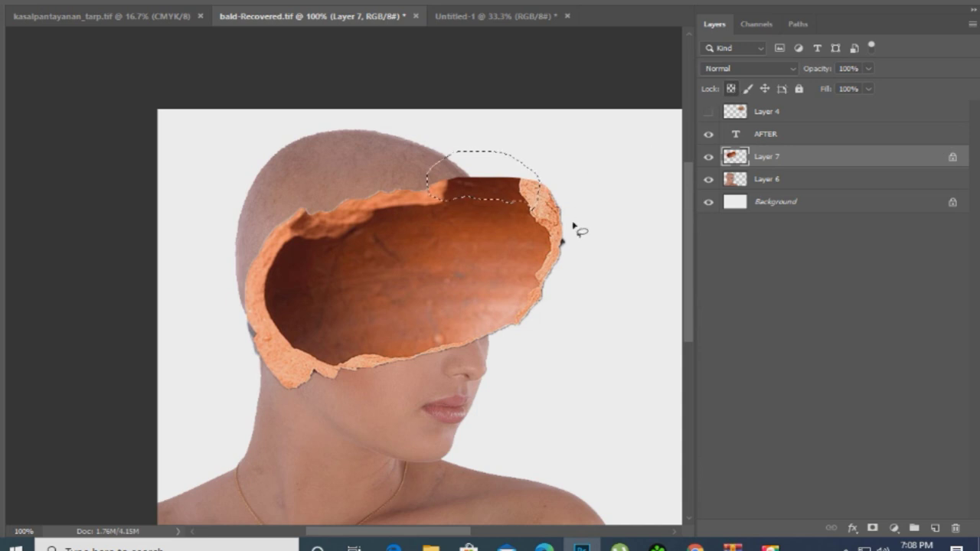
pyautogui.moveTo(540, 200)
pyautogui.mouseDown()
pyautogui.moveTo(501, 186)
pyautogui.moveTo(539, 203)
pyautogui.moveTo(542, 193)
pyautogui.mouseUp()
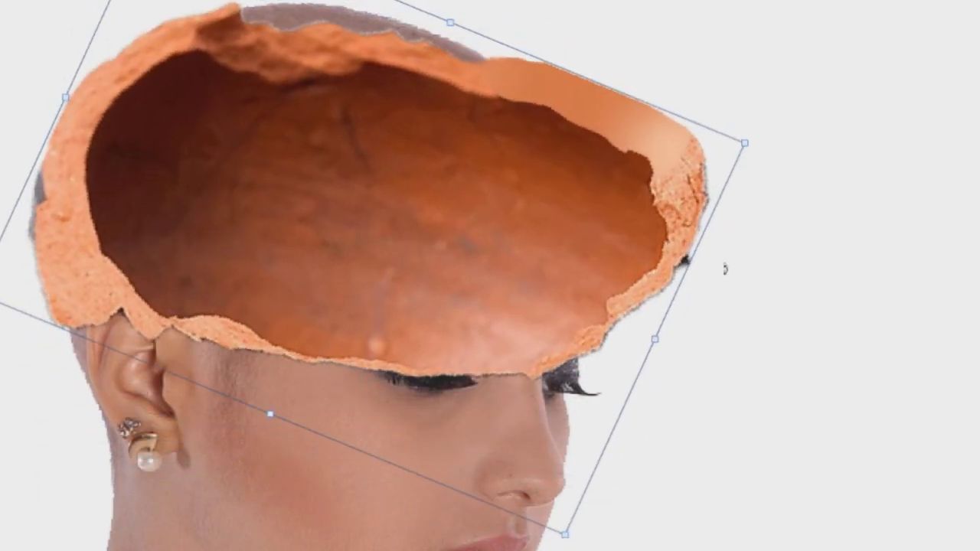
# Step: Tilt the bowl clockwise, shrink it, and seat it on the crown above her brow
pyautogui.moveTo(725, 268)
pyautogui.mouseDown()
pyautogui.moveTo(746, 138)
pyautogui.moveTo(604, 181)
pyautogui.mouseUp()
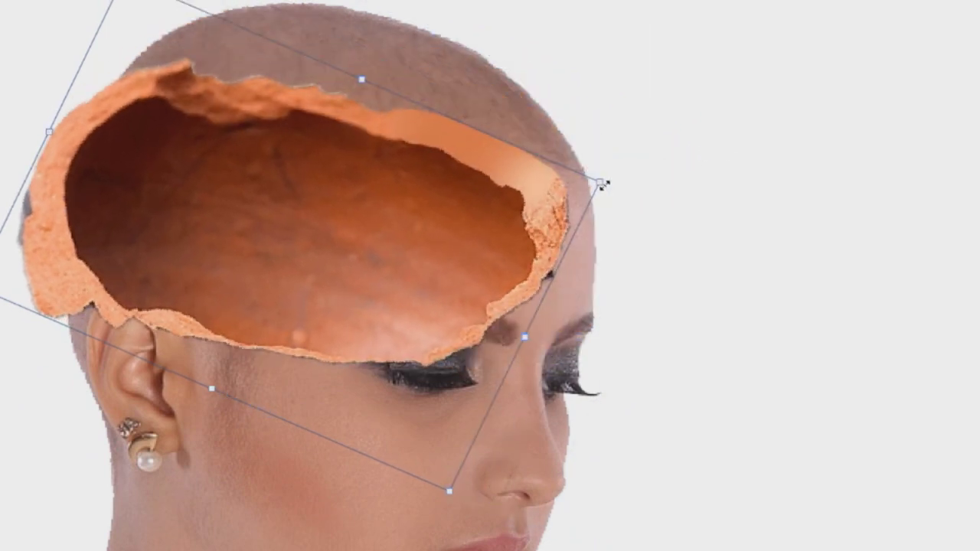
pyautogui.moveTo(458, 218); pyautogui.dragTo(512, 165)
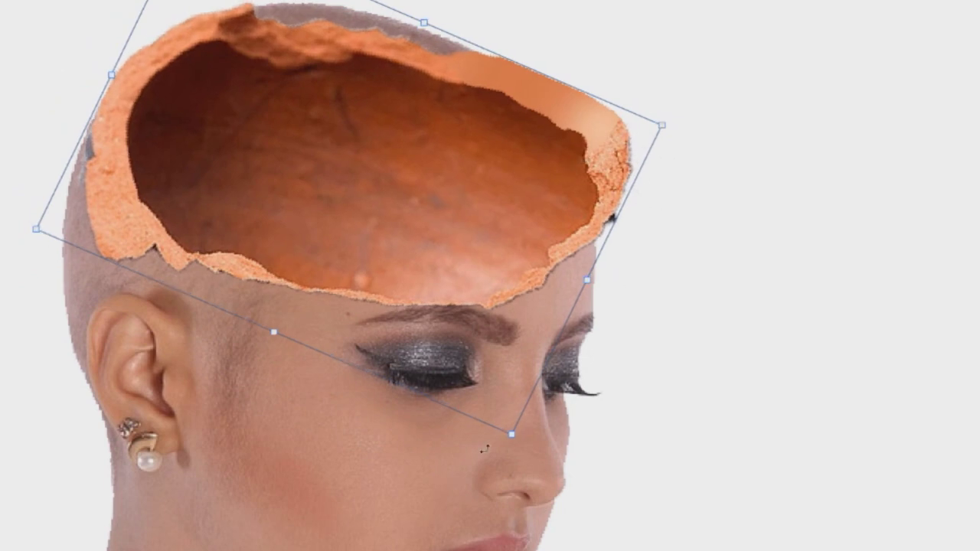
pyautogui.moveTo(512, 434); pyautogui.dragTo(470, 357)
pyautogui.moveTo(475, 202); pyautogui.dragTo(475, 218)
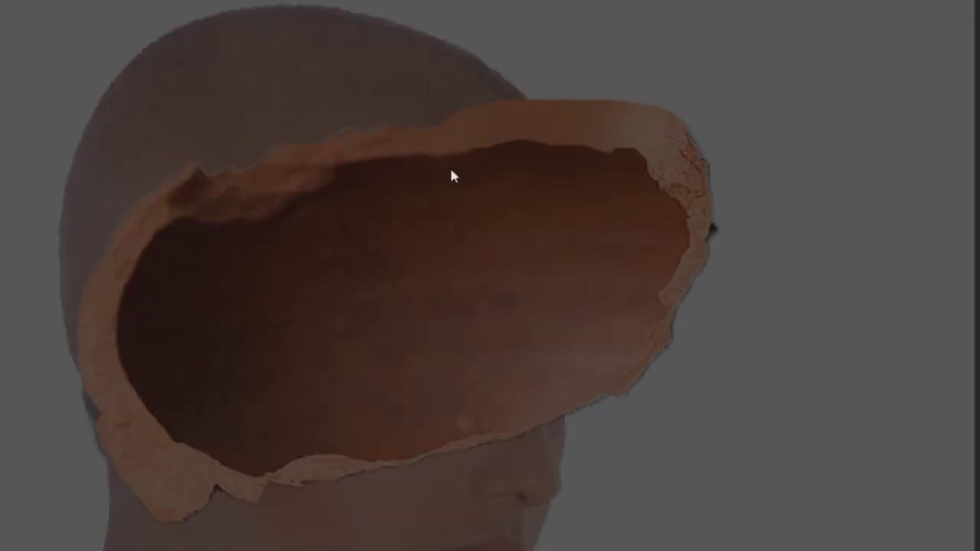
pyautogui.rightClick(449, 172)
pyautogui.click(404, 233)
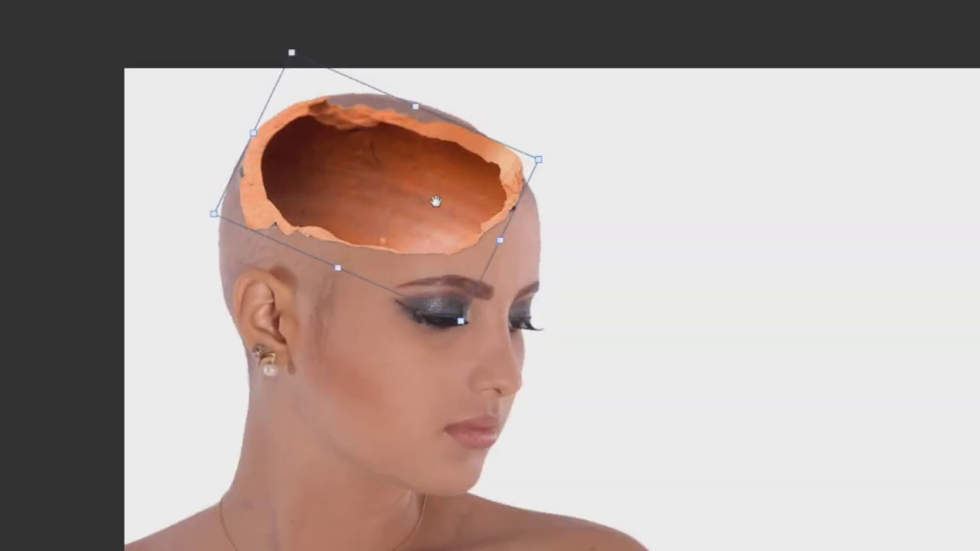
pyautogui.rightClick(430, 193)
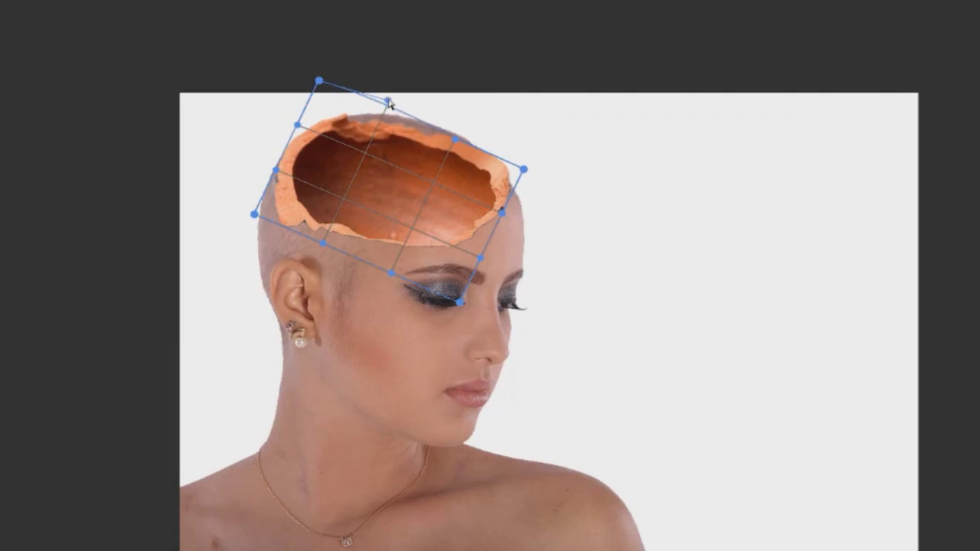
# Step: Drag the warp grid handles to bend the bowl's rim, corners and lower edge around the skull
pyautogui.moveTo(387, 99)
pyautogui.mouseDown()
pyautogui.moveTo(402, 87)
pyautogui.moveTo(427, 97)
pyautogui.mouseUp()
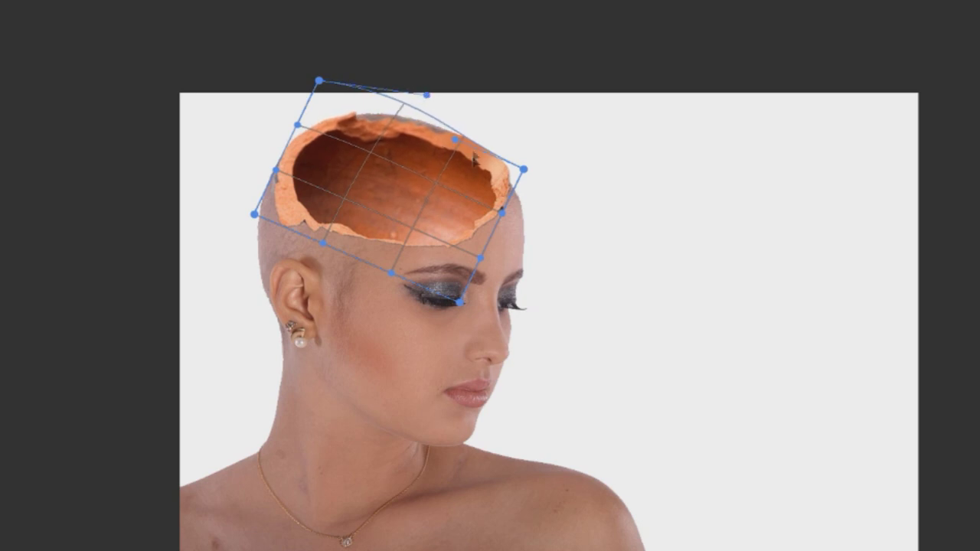
pyautogui.moveTo(455, 142); pyautogui.dragTo(455, 140)
pyautogui.moveTo(524, 169); pyautogui.dragTo(524, 179)
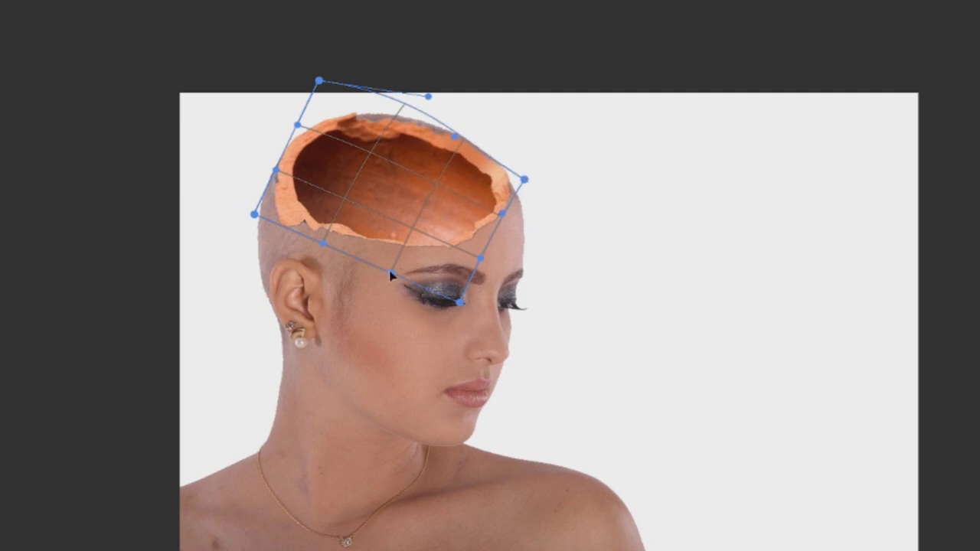
pyautogui.moveTo(392, 273); pyautogui.dragTo(388, 268)
pyautogui.moveTo(254, 214); pyautogui.dragTo(264, 188)
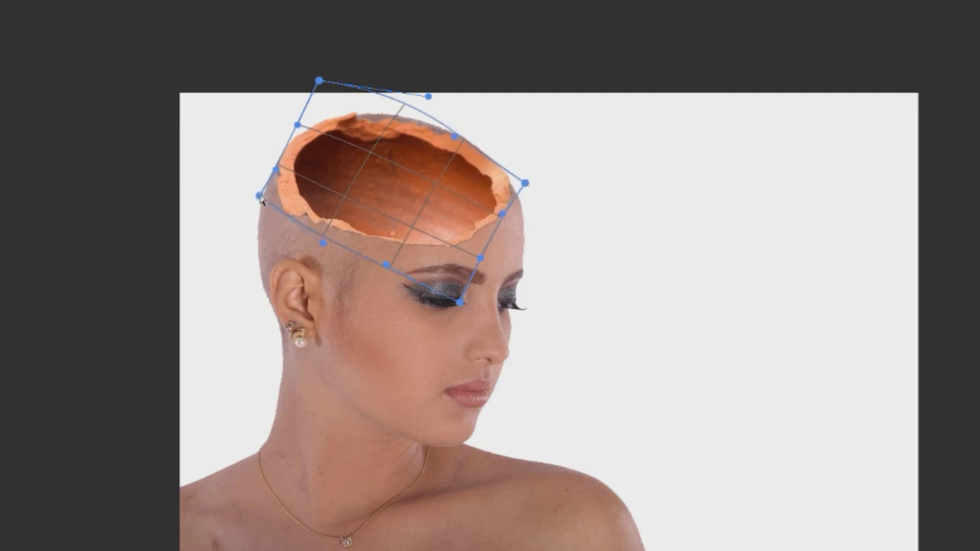
pyautogui.moveTo(322, 244); pyautogui.dragTo(310, 255)
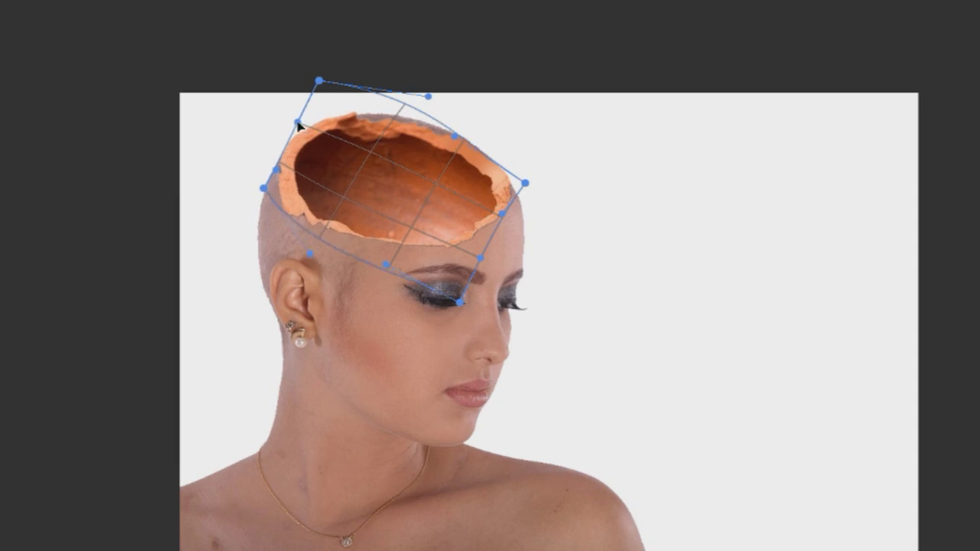
pyautogui.moveTo(298, 125); pyautogui.dragTo(302, 121)
pyautogui.moveTo(320, 81); pyautogui.dragTo(327, 81)
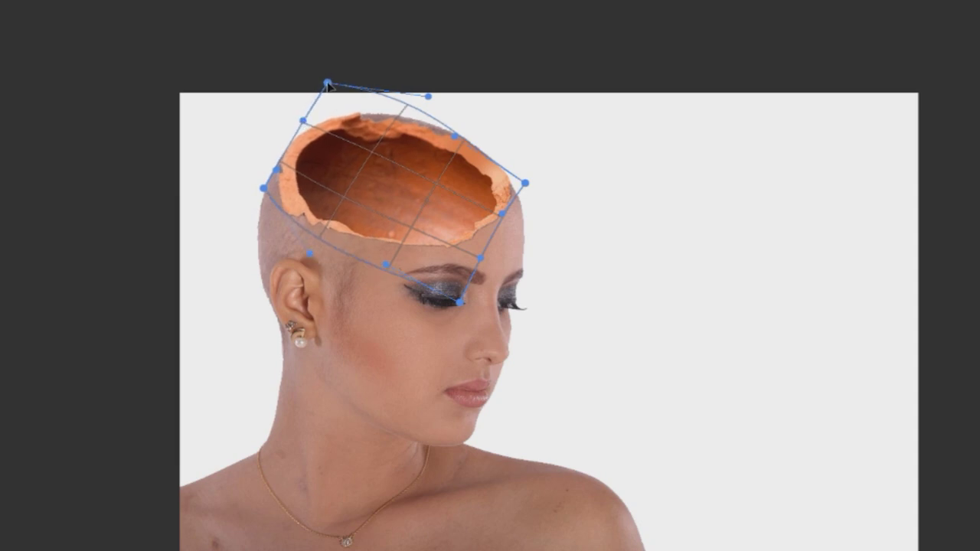
pyautogui.moveTo(429, 97); pyautogui.dragTo(440, 94)
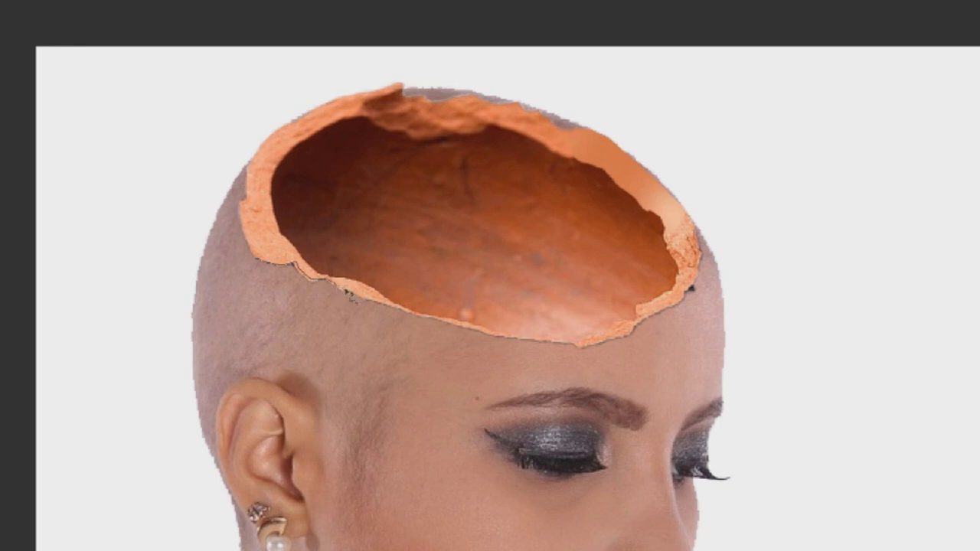
# Step: Drop a trial scalp selection, zoom on the skull opening, and restore the panels with the Layers list
pyautogui.moveTo(366, 314); pyautogui.dragTo(313, 326)
pyautogui.hotkey('ctrl', 'd')
pyautogui.keyDown('alt'); pyautogui.click(625, 334); pyautogui.keyUp('alt')
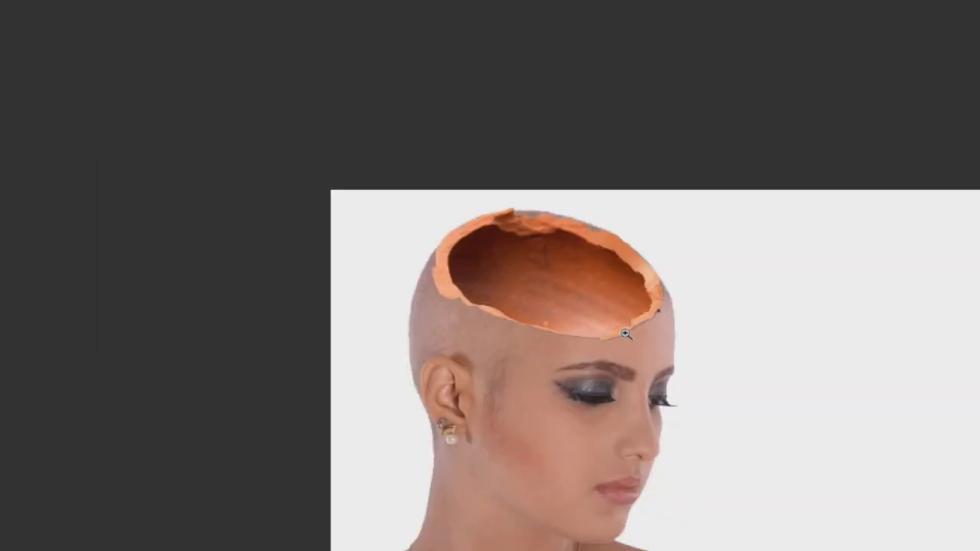
pyautogui.click(626, 334)
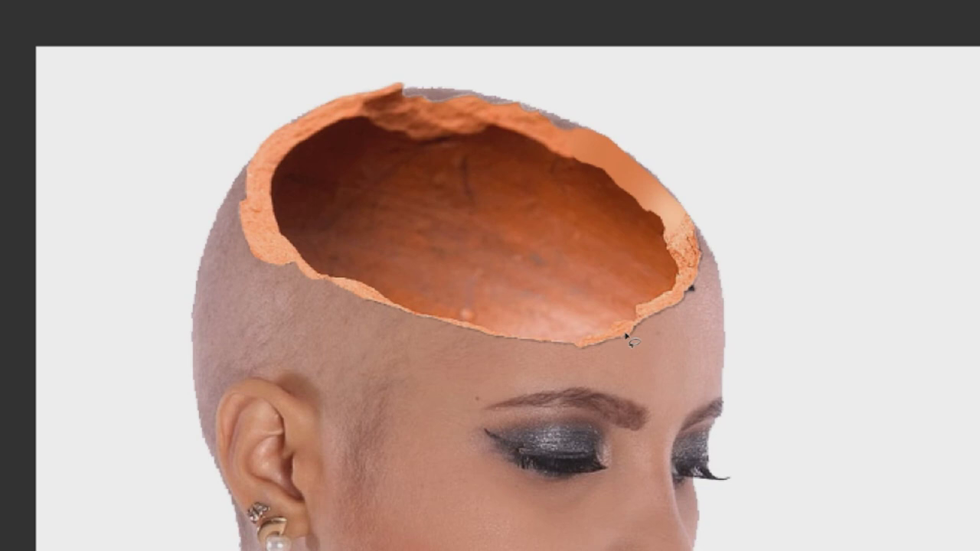
pyautogui.press('Tab')
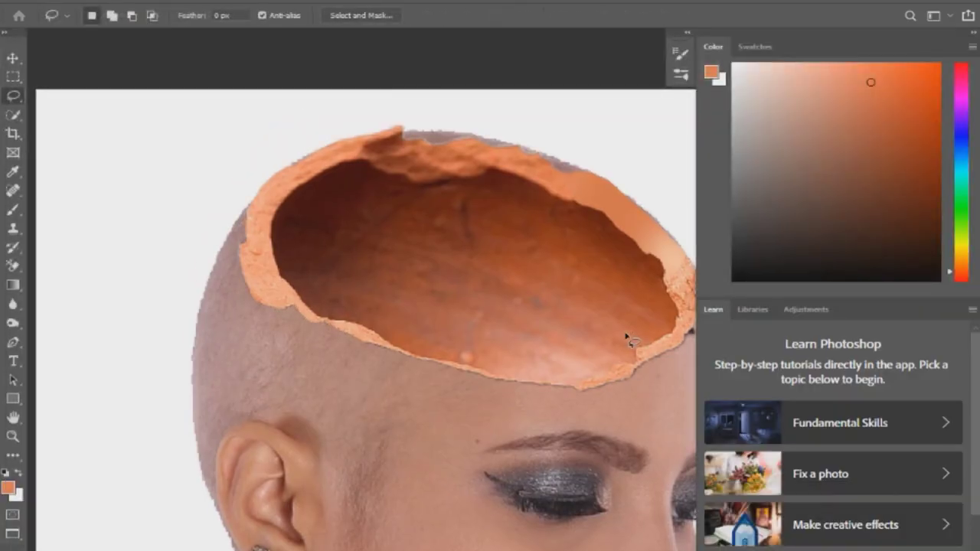
pyautogui.press('F7')
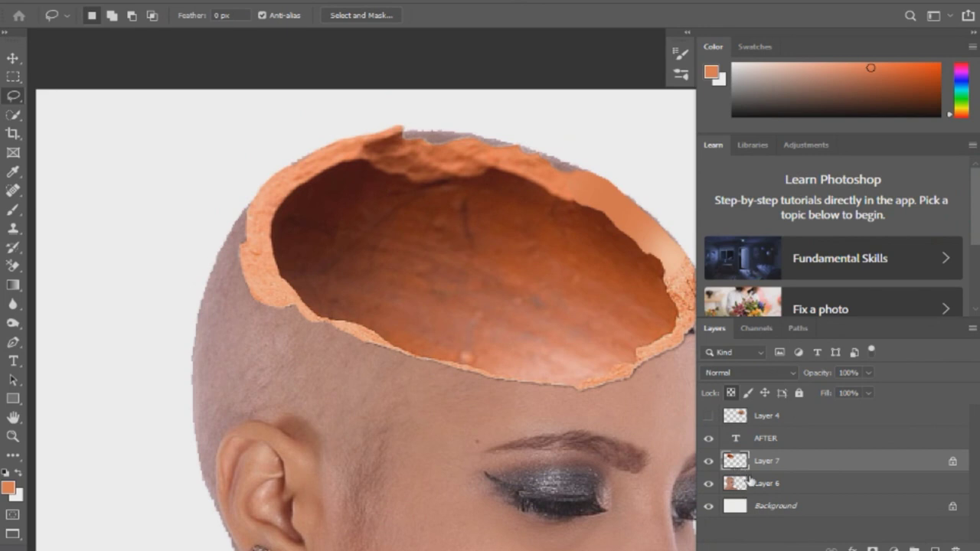
# Step: Sample the scalp's skin tone, use a smaller brush, and toggle Layer 7's visibility to compare
pyautogui.press('i')
pyautogui.click(648, 366)
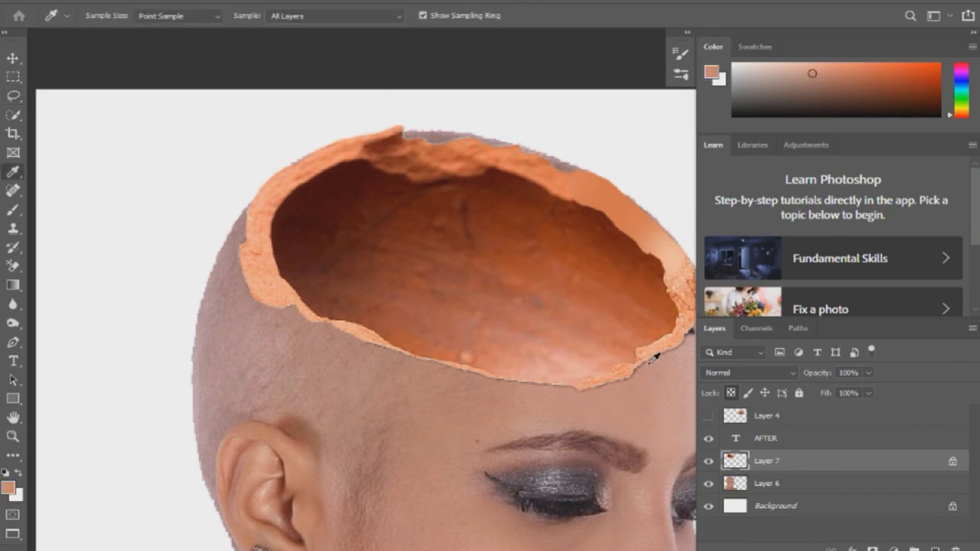
pyautogui.rightClick(687, 286)
pyautogui.press('Escape')
pyautogui.moveTo(653, 372); pyautogui.dragTo(624, 365)
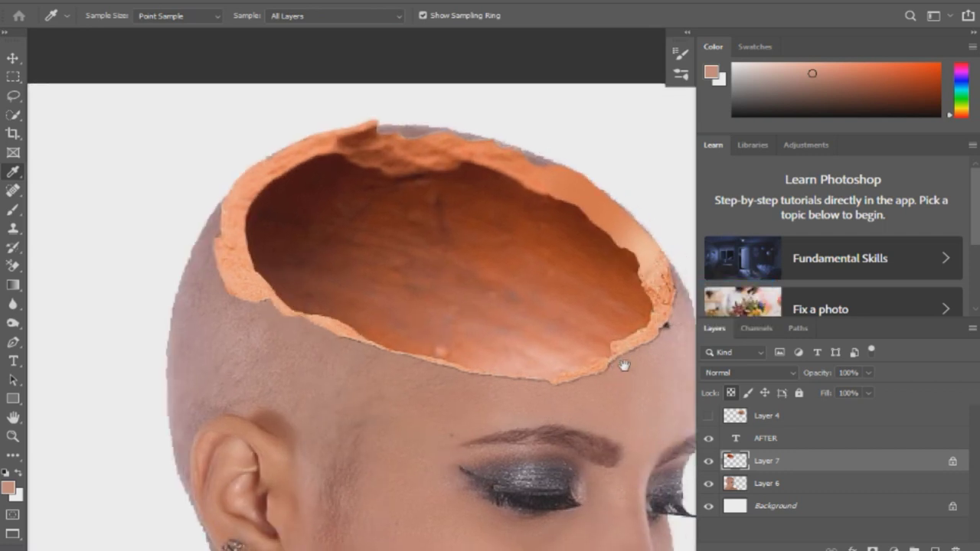
pyautogui.press('b')
pyautogui.press('[')
pyautogui.press('[')
pyautogui.press('[')
pyautogui.press('[')
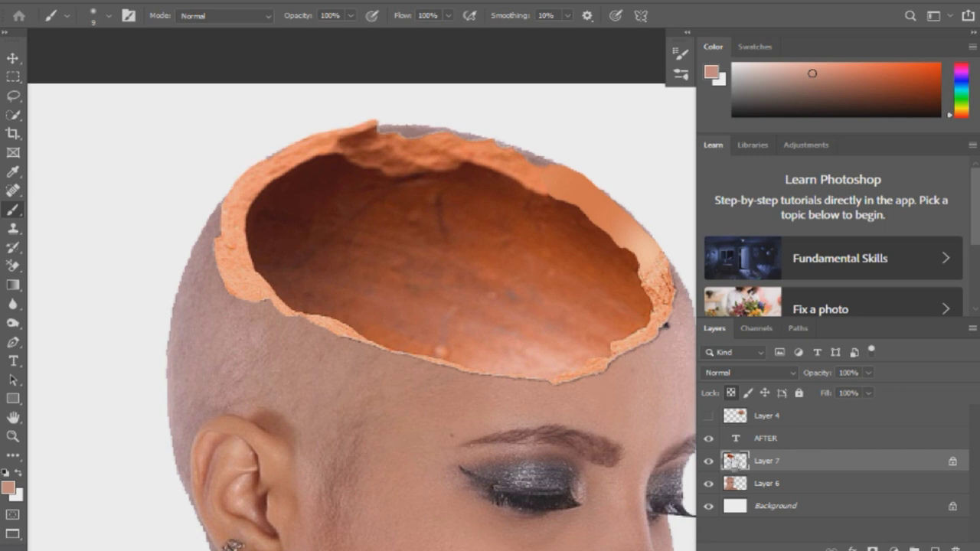
pyautogui.click(708, 461)
# Step: Switch to the standard Eraser tool and shrink it to 9 px
pyautogui.press('e')
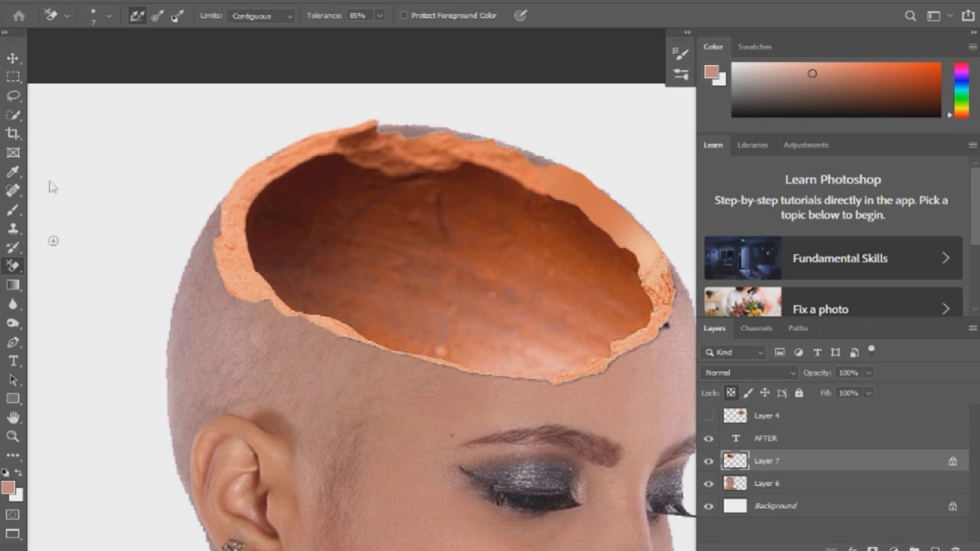
pyautogui.rightClick(13, 268)
pyautogui.click(65, 265)
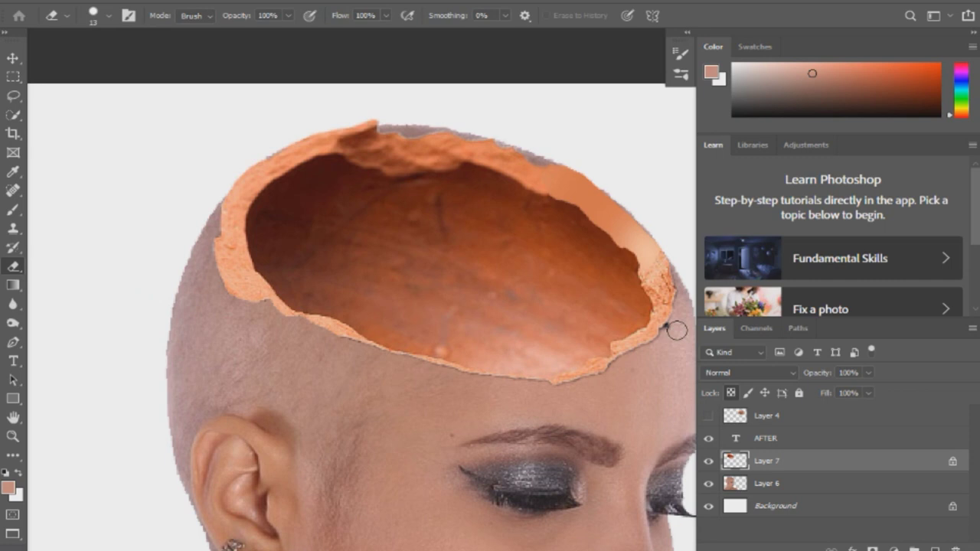
pyautogui.press('[')
pyautogui.press('[')
# Step: Make Layer 1 the active layer and bring the layer list back
pyautogui.scroll(-2, 487, 262)
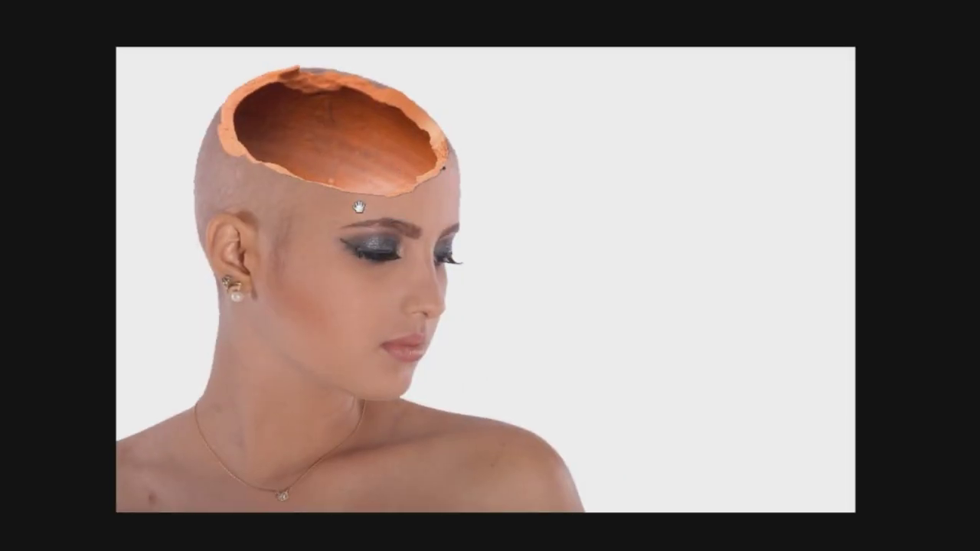
pyautogui.rightClick(439, 146)
pyautogui.click(444, 143)
pyautogui.press('Tab')
# Step: Load the pot shell's outline, add the area above the head, and copy it from Layer 6 to Layer 8
pyautogui.keyDown('ctrl'); pyautogui.click(735, 136); pyautogui.keyUp('ctrl')
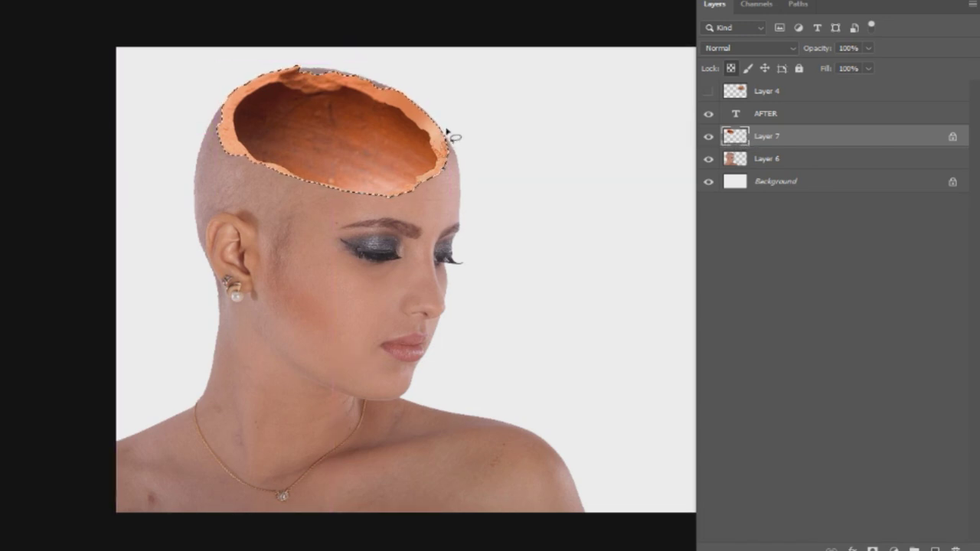
pyautogui.moveTo(428, 147); pyautogui.dragTo(424, 146)
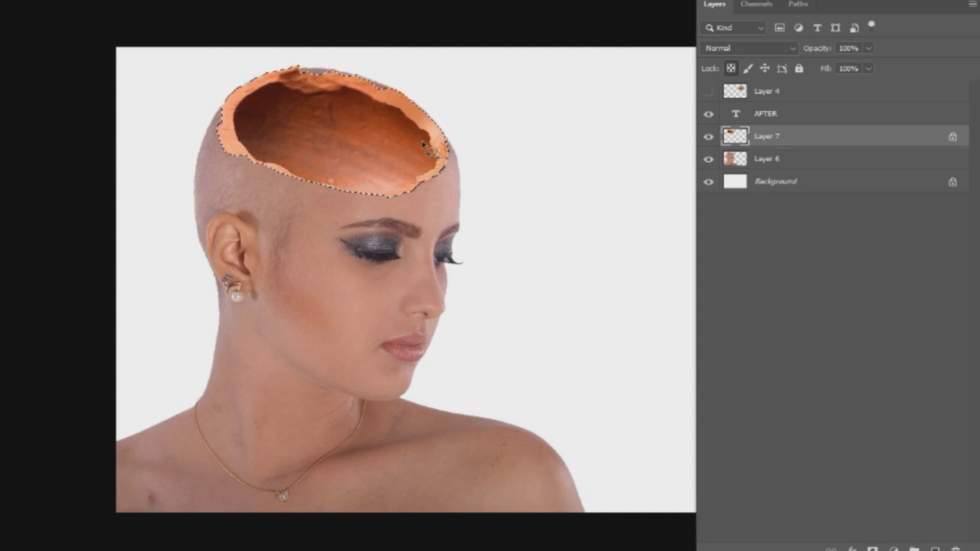
pyautogui.moveTo(440, 138); pyautogui.dragTo(264, 107)
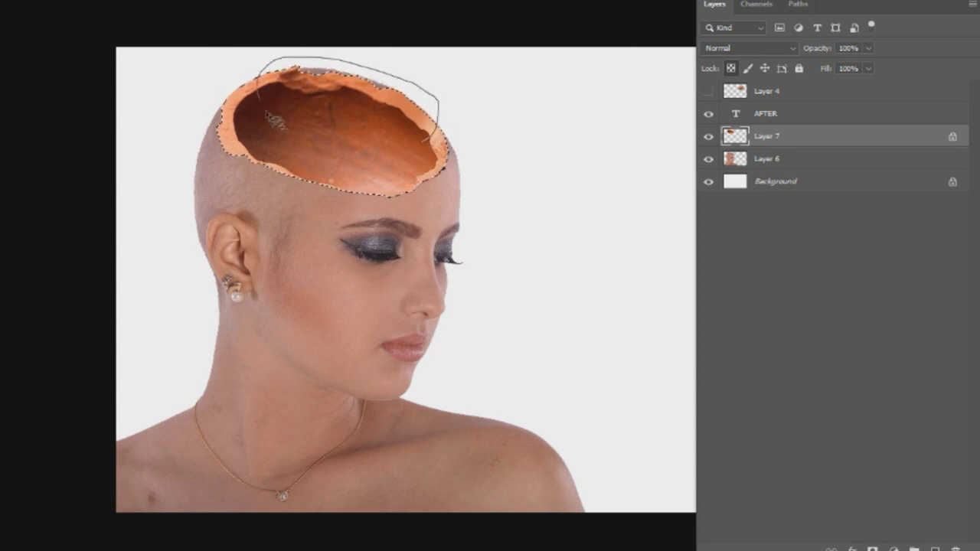
pyautogui.click(796, 161)
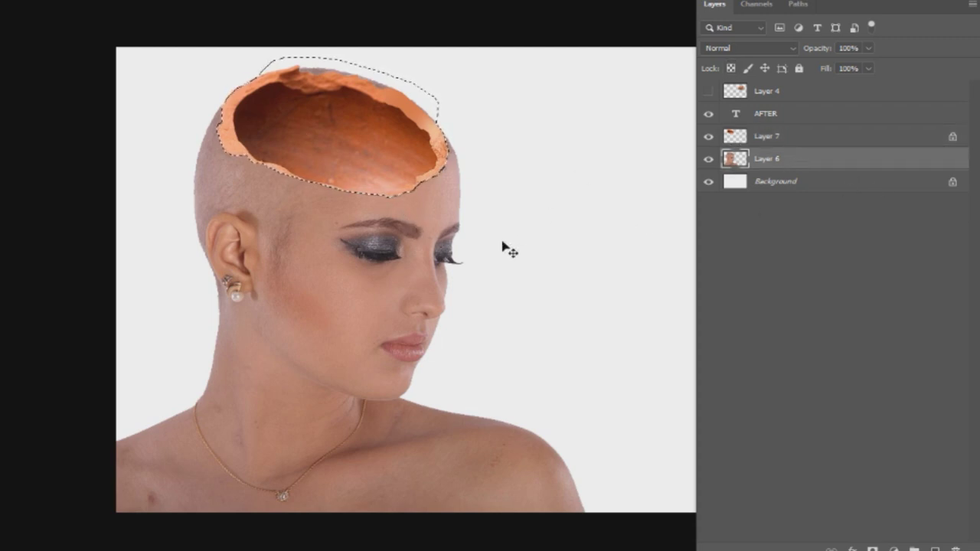
pyautogui.hotkey('ctrl', 'j')
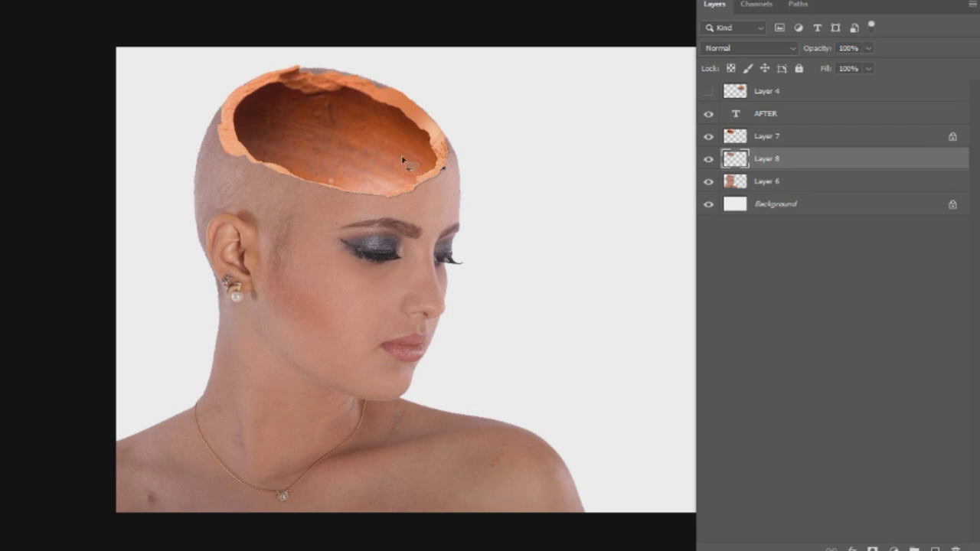
# Step: Nudge the head patch into place, hide Layer 8, and duplicate Layer 6 as Layer 6 copy
pyautogui.moveTo(404, 161); pyautogui.dragTo(411, 148)
pyautogui.click(708, 159)
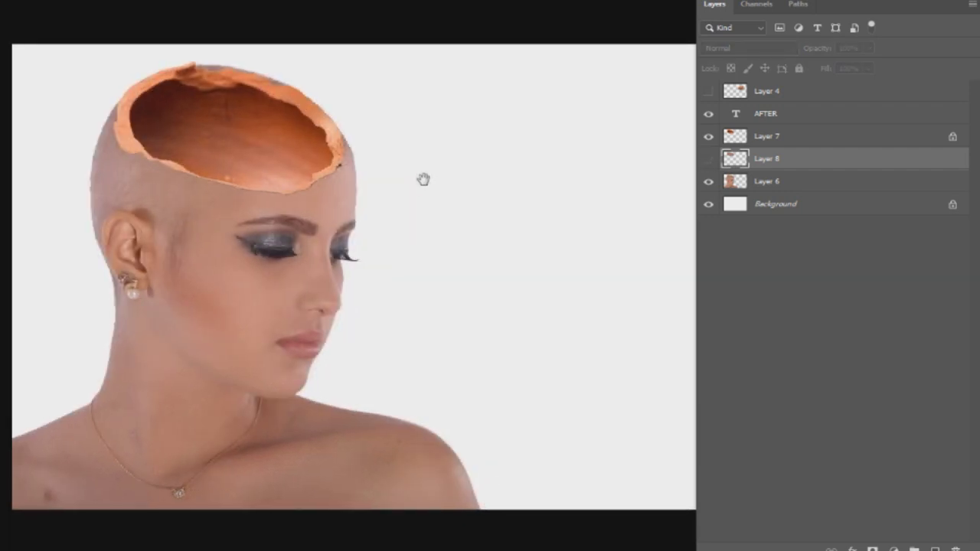
pyautogui.moveTo(424, 179); pyautogui.dragTo(388, 181)
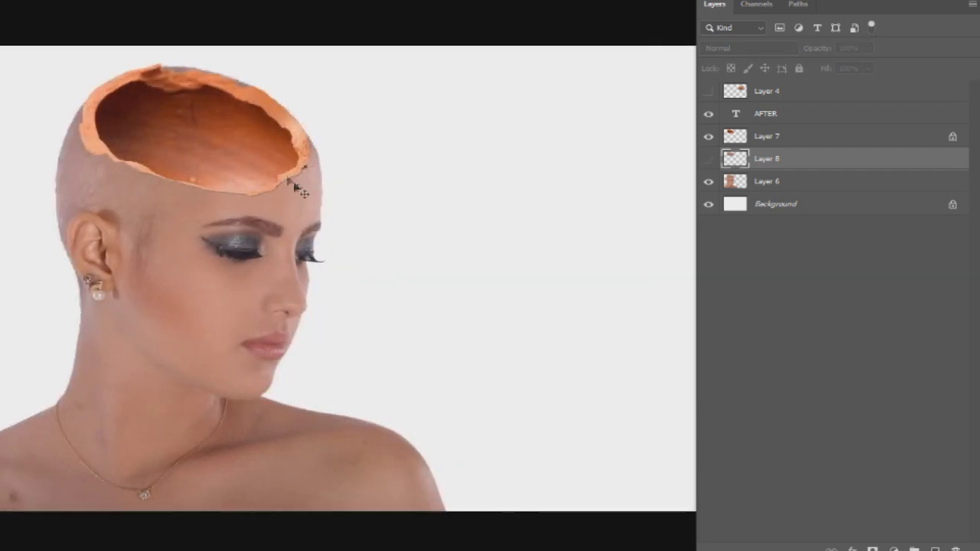
pyautogui.moveTo(909, 188); pyautogui.dragTo(935, 549)
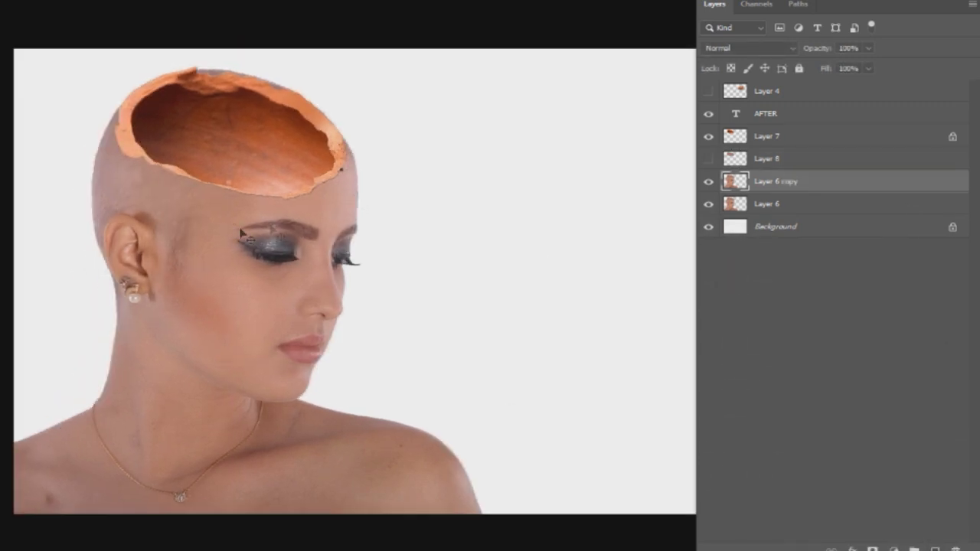
pyautogui.rightClick(209, 216)
pyautogui.click(224, 220)
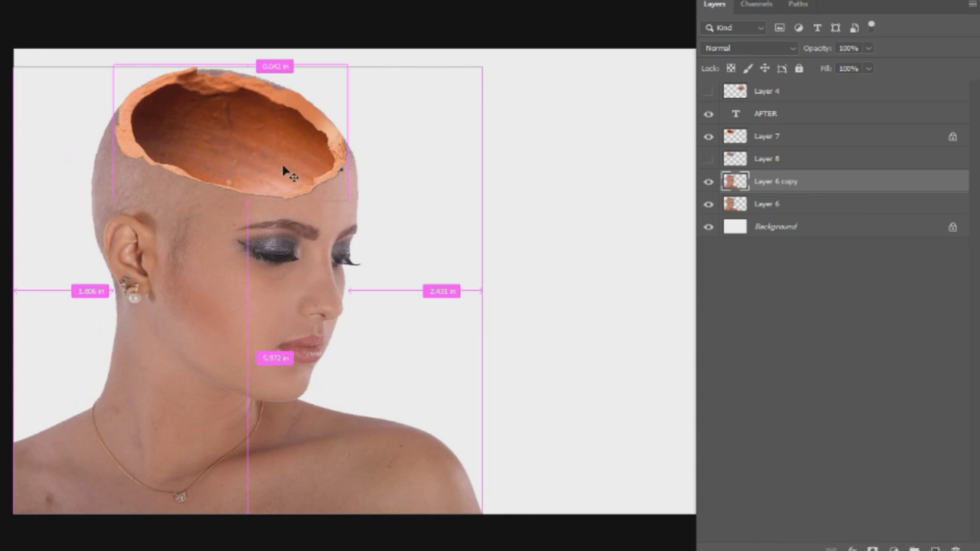
# Step: Load the pot's outline on Layer 6 copy, hide the original Layer 6, and invert the selection
pyautogui.keyDown('ctrl'); pyautogui.click(301, 107); pyautogui.keyUp('ctrl')
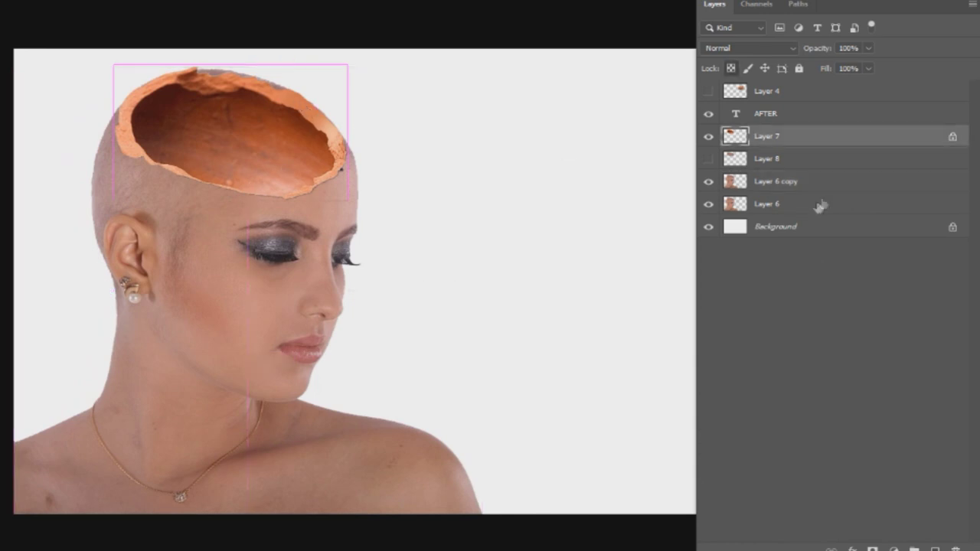
pyautogui.keyDown('ctrl'); pyautogui.click(736, 136); pyautogui.keyUp('ctrl')
pyautogui.rightClick(353, 200)
pyautogui.click(362, 208)
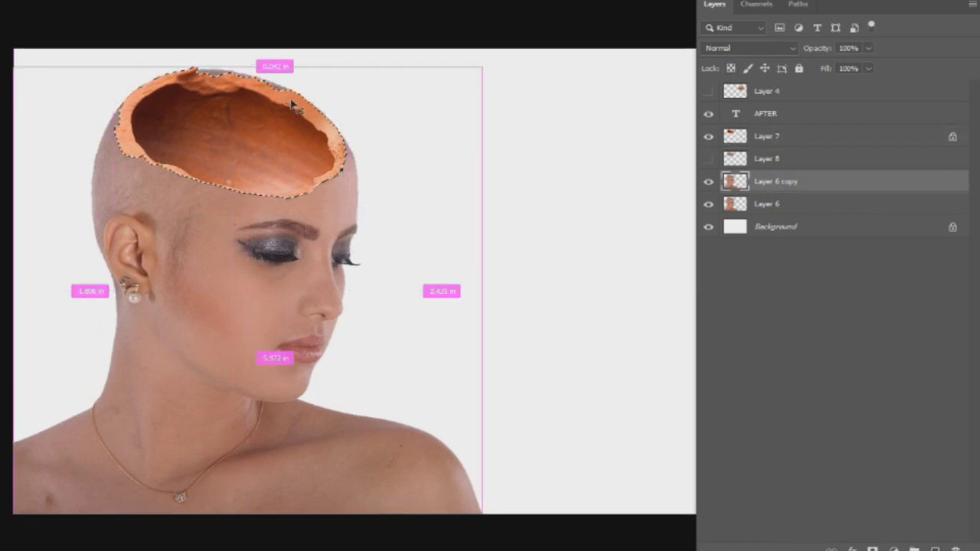
pyautogui.click(709, 204)
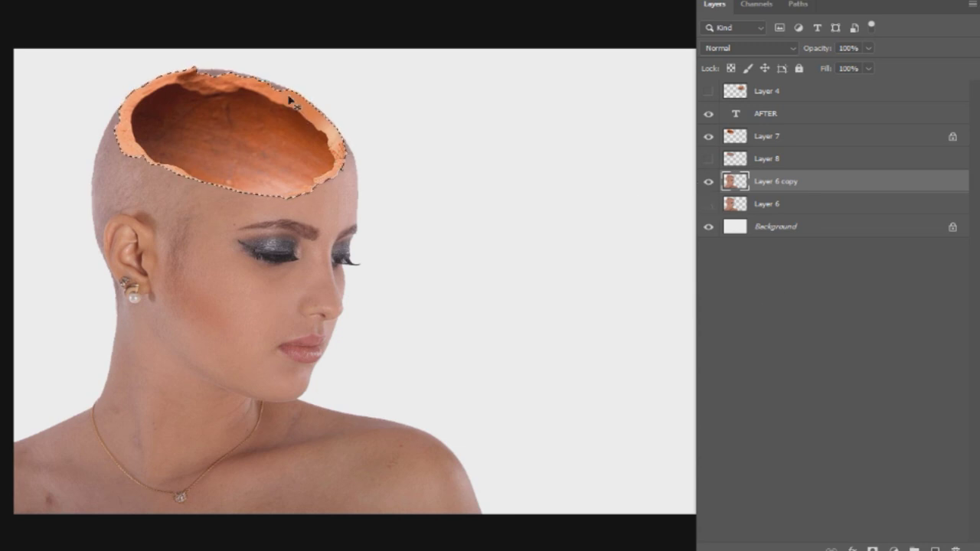
pyautogui.hotkey('ctrl', 'shift', 'i')
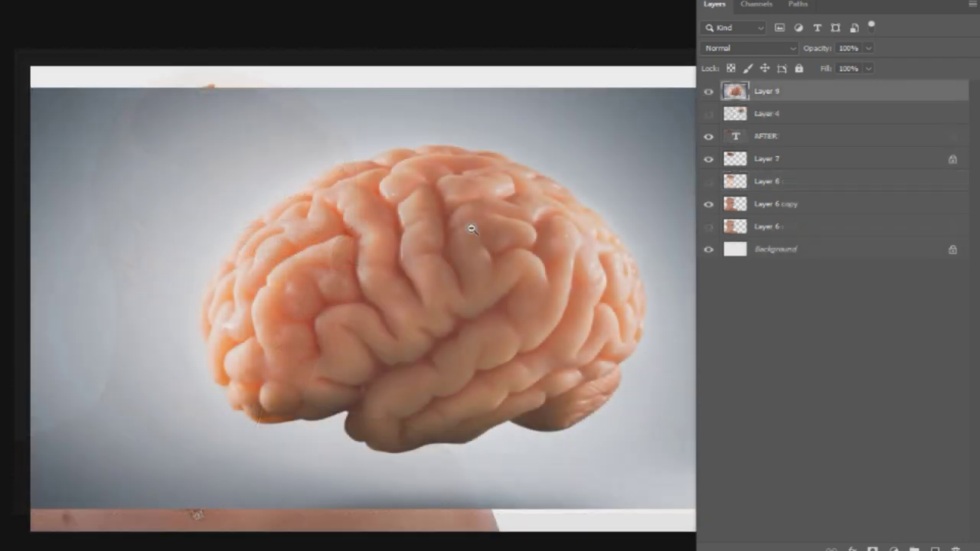
pyautogui.keyDown('alt'); pyautogui.click(472, 228); pyautogui.keyUp('alt')
pyautogui.moveTo(467, 226); pyautogui.dragTo(415, 192)
# Step: Zoom in and trace the brain's upper-left edge and top with the Pen tool
pyautogui.moveTo(257, 233); pyautogui.dragTo(315, 292)
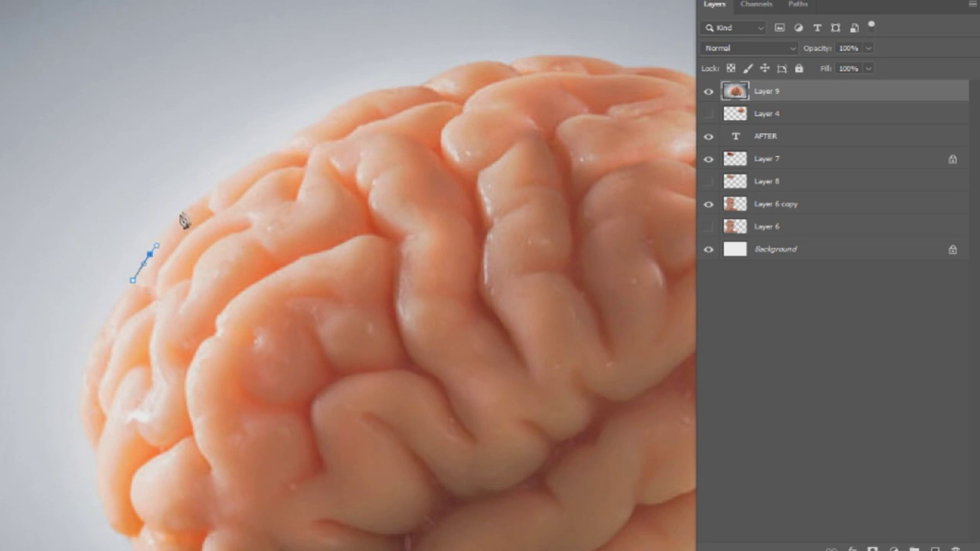
pyautogui.moveTo(208, 191); pyautogui.dragTo(227, 184)
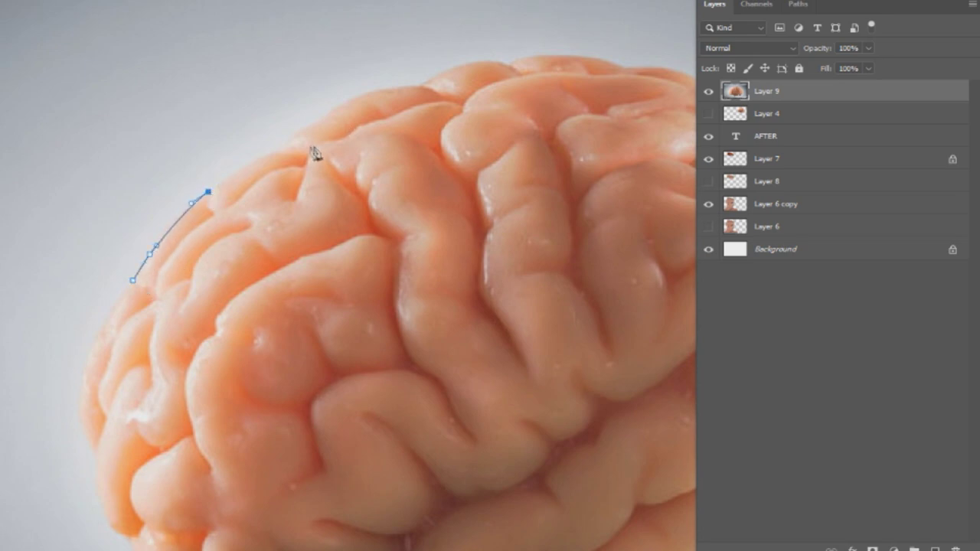
pyautogui.moveTo(280, 144); pyautogui.dragTo(307, 136)
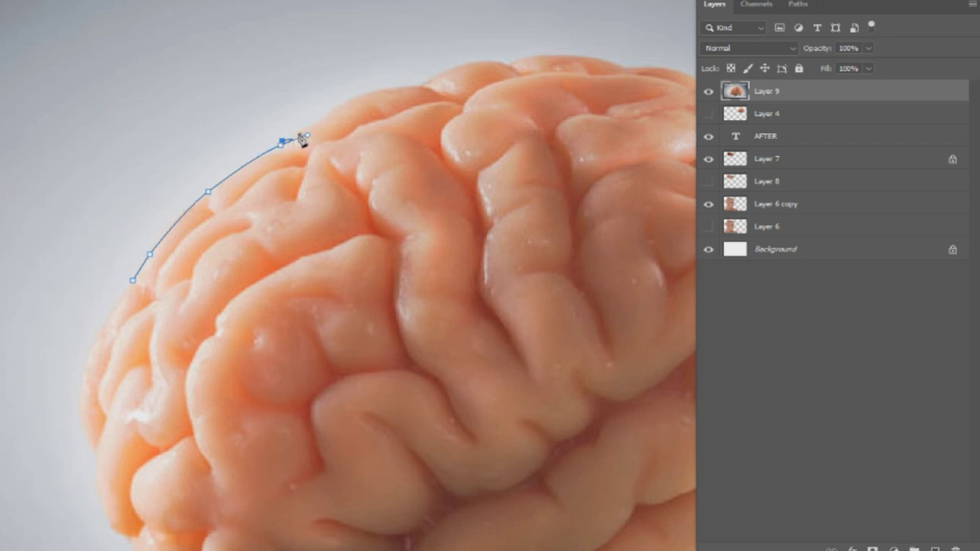
pyautogui.moveTo(299, 131); pyautogui.dragTo(310, 126)
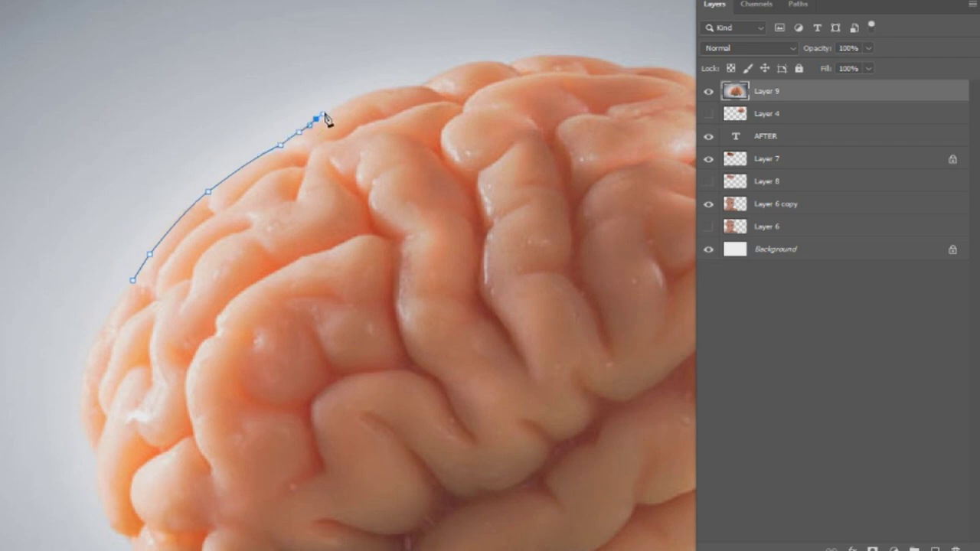
pyautogui.moveTo(419, 85)
pyautogui.mouseDown()
pyautogui.moveTo(462, 90)
pyautogui.moveTo(396, 145)
pyautogui.mouseUp()
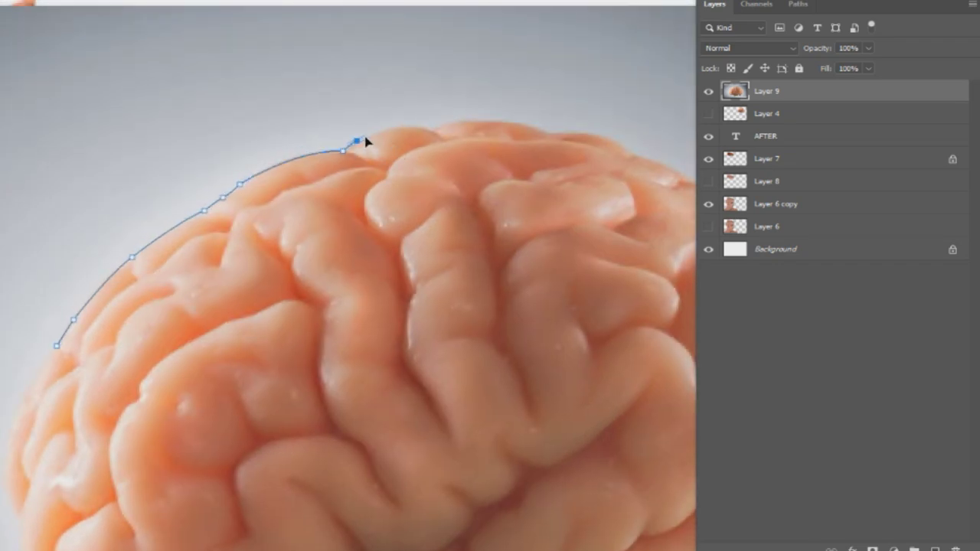
pyautogui.moveTo(426, 131); pyautogui.dragTo(452, 142)
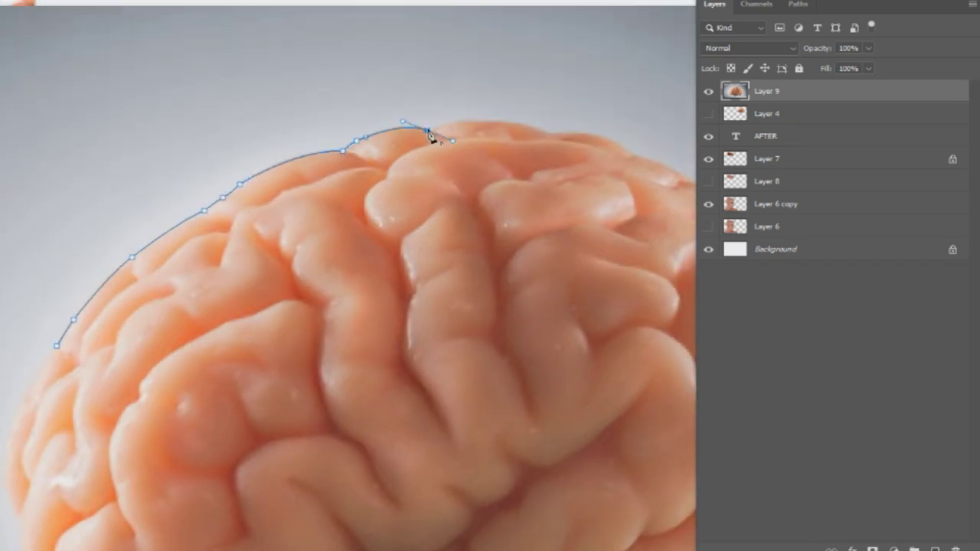
# Step: Pan around and close the brain outline along its lower-left side, then select Layer 9
pyautogui.moveTo(529, 152)
pyautogui.mouseDown()
pyautogui.moveTo(475, 163)
pyautogui.moveTo(541, 158)
pyautogui.mouseUp()
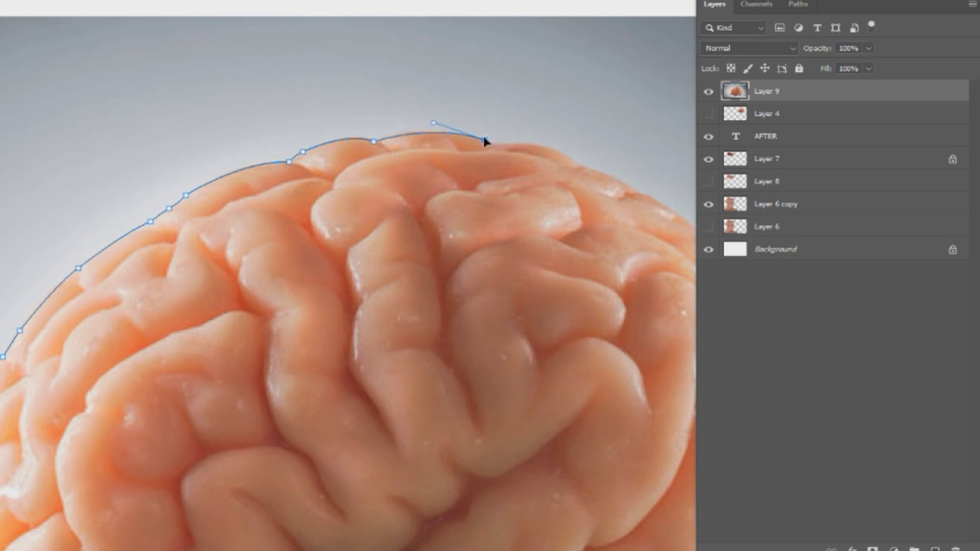
pyautogui.moveTo(509, 156); pyautogui.dragTo(446, 166)
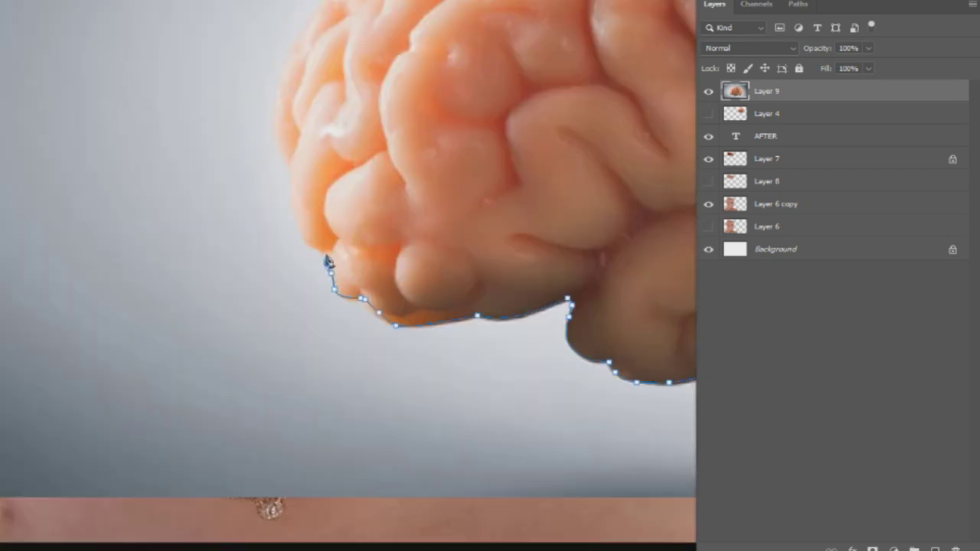
pyautogui.moveTo(324, 246); pyautogui.dragTo(365, 326)
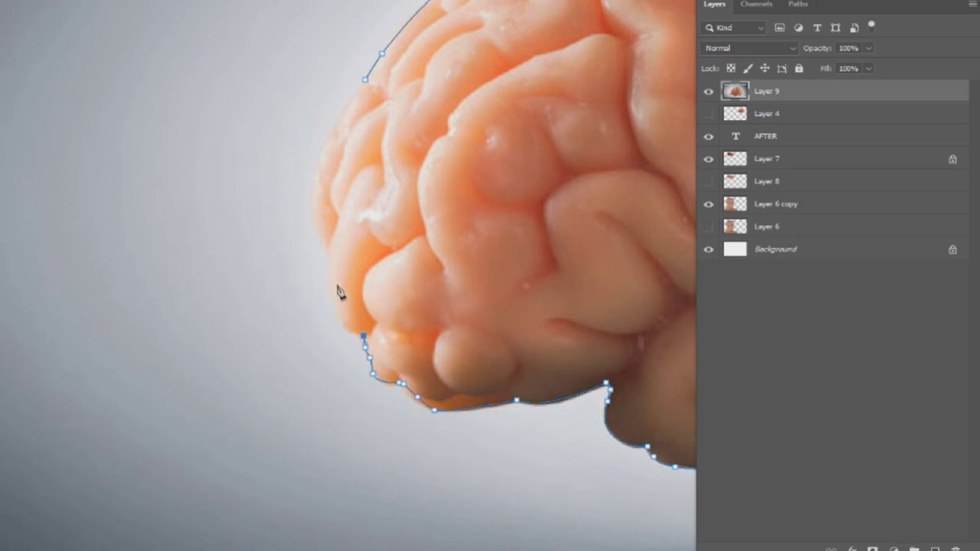
pyautogui.moveTo(332, 288); pyautogui.dragTo(331, 243)
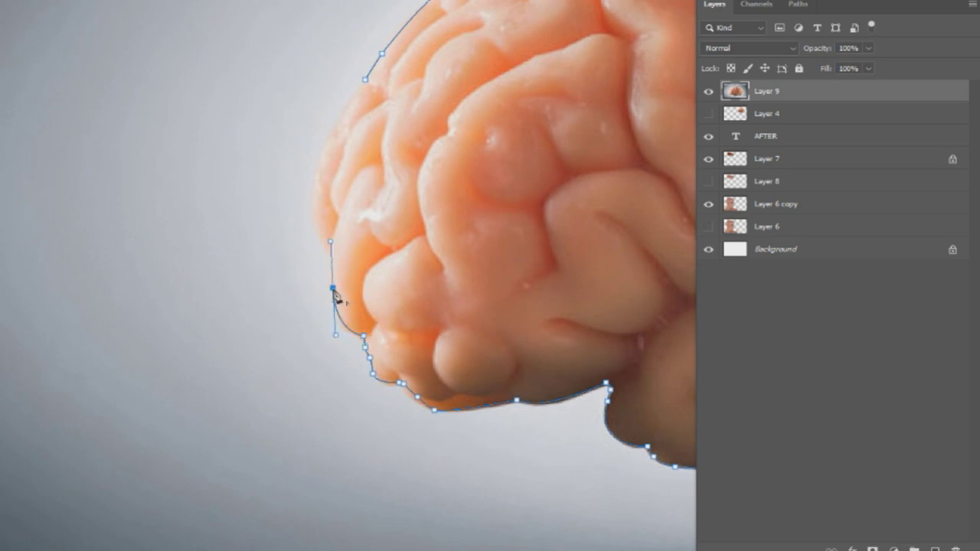
pyautogui.moveTo(315, 184); pyautogui.dragTo(330, 153)
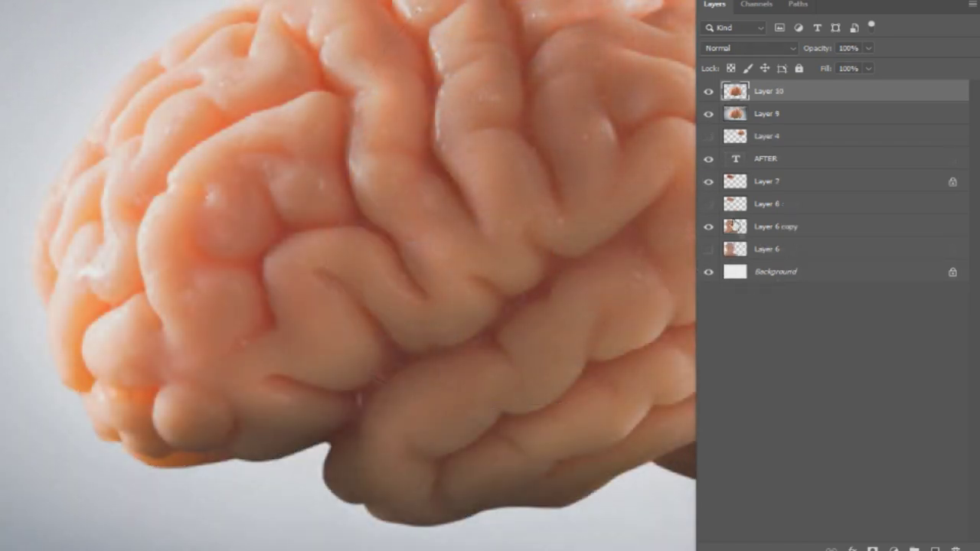
pyautogui.click(814, 114)
# Step: Delete the original brain photo layer, then shrink the cut-out brain and move it onto the open skull
pyautogui.press('Delete')
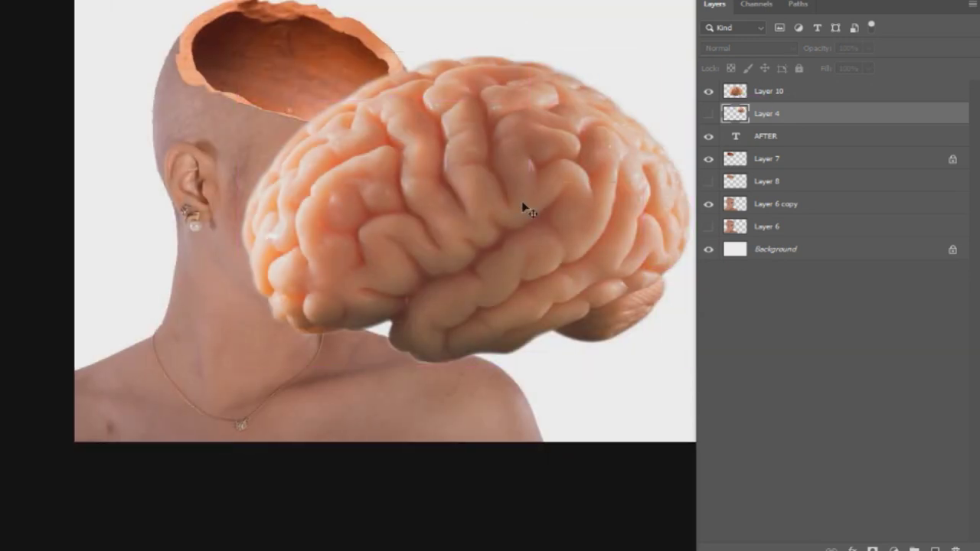
pyautogui.click(526, 209)
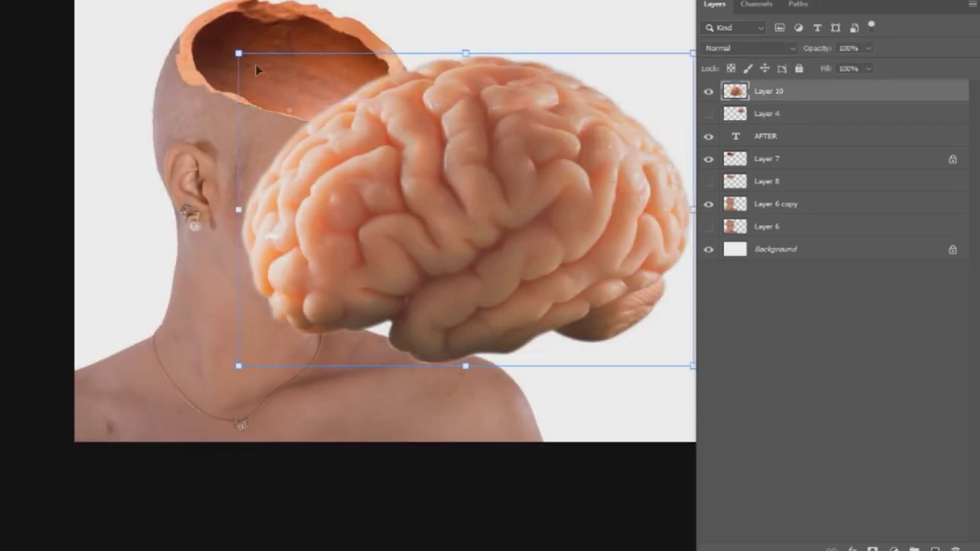
pyautogui.moveTo(238, 53); pyautogui.dragTo(333, 99)
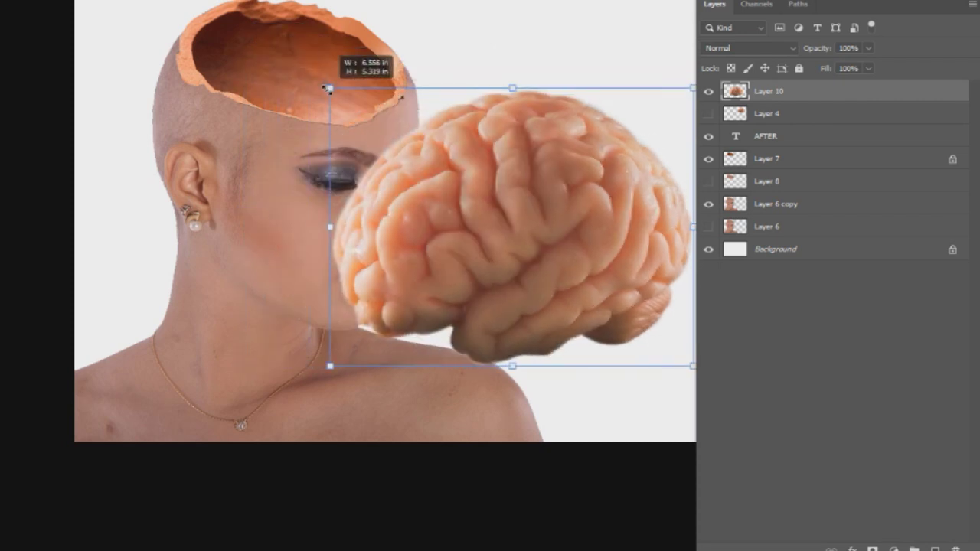
pyautogui.hotkey('ctrl', 'z')
pyautogui.moveTo(239, 54); pyautogui.dragTo(480, 147)
pyautogui.moveTo(496, 239)
pyautogui.mouseDown()
pyautogui.moveTo(427, 219)
pyautogui.moveTo(212, 49)
pyautogui.mouseUp()
pyautogui.press('Return')
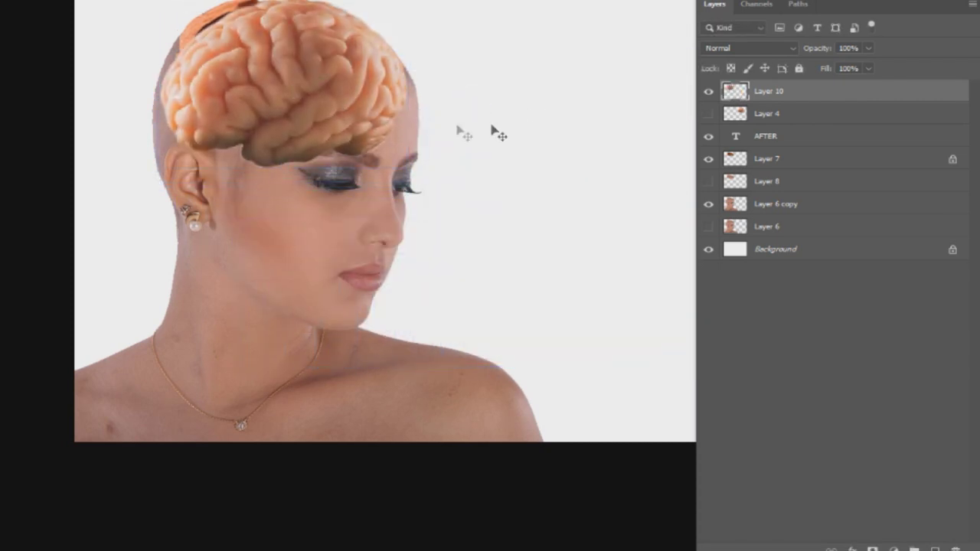
# Step: Tilt the brain about 11 degrees, shrink it slightly, and nudge it right inside the bowl
pyautogui.hotkey('ctrl', 't')
pyautogui.moveTo(447, 103); pyautogui.dragTo(452, 138)
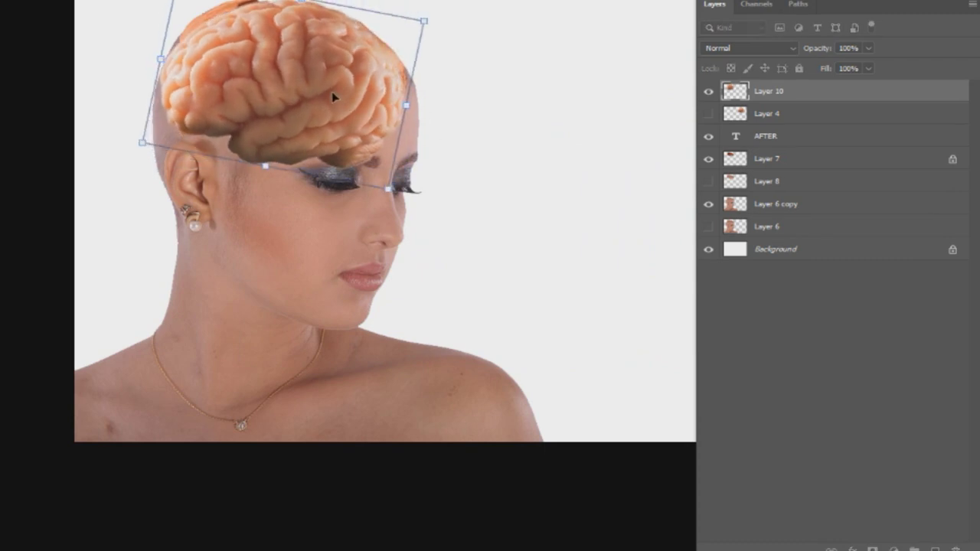
pyautogui.moveTo(333, 96); pyautogui.dragTo(327, 94)
pyautogui.moveTo(389, 188); pyautogui.dragTo(356, 160)
pyautogui.moveTo(300, 96); pyautogui.dragTo(317, 100)
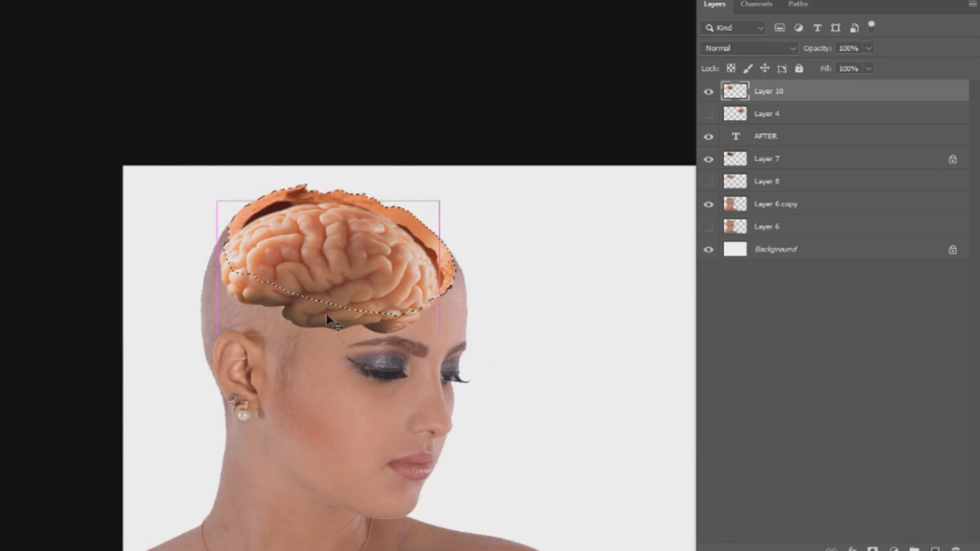
# Step: Drop the brain selection, undo a stray nudge, and hide Layer 10 to expose the shell opening
pyautogui.hotkey('ctrl', 'd')
pyautogui.moveTo(442, 273); pyautogui.dragTo(444, 263)
pyautogui.hotkey('ctrl', 'z')
pyautogui.click(708, 91)
pyautogui.hotkey('ctrl', '+')
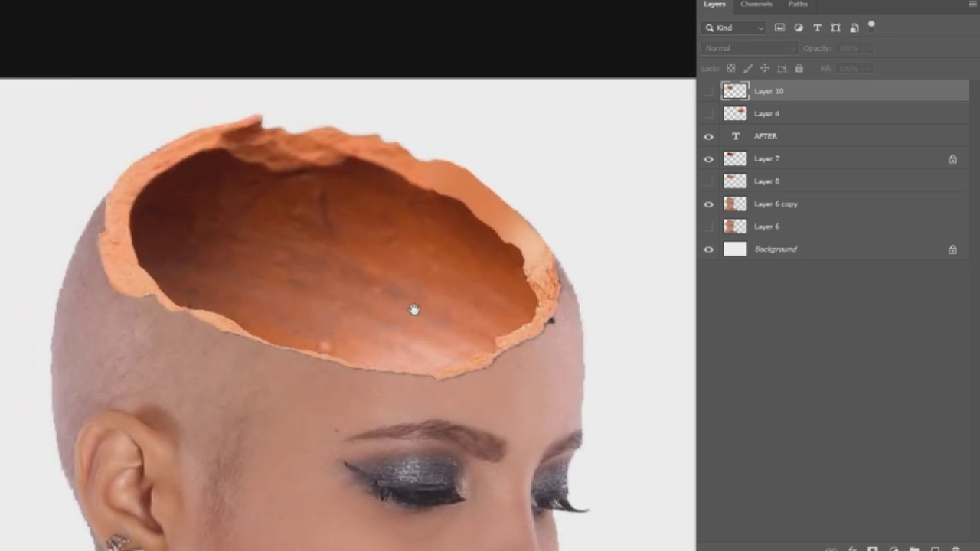
pyautogui.hotkey('ctrl', '+')
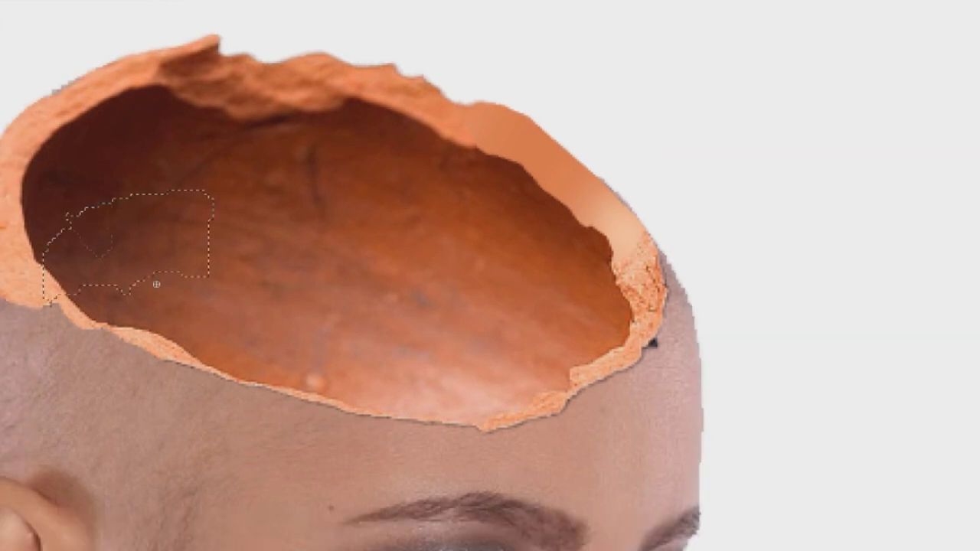
# Step: Select the shell's inner cavity and invert the selection to everything outside it
pyautogui.moveTo(89, 227); pyautogui.dragTo(130, 294)
pyautogui.hotkey('ctrl', 'd')
pyautogui.rightClick(299, 237)
pyautogui.click(306, 234)
pyautogui.click(115, 198)
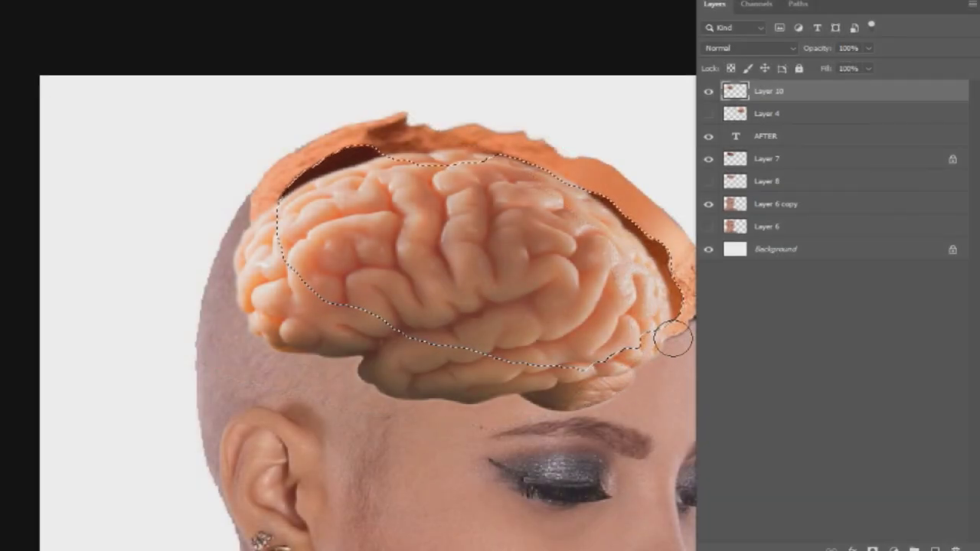
pyautogui.hotkey('ctrl', 'shift', 'i')
# Step: Erase the brain spilling past the shell's rim, then deselect
pyautogui.press('e')
pyautogui.moveTo(659, 364)
pyautogui.mouseDown()
pyautogui.moveTo(534, 376)
pyautogui.moveTo(361, 373)
pyautogui.moveTo(357, 332)
pyautogui.moveTo(268, 322)
pyautogui.moveTo(252, 344)
pyautogui.moveTo(287, 288)
pyautogui.moveTo(267, 214)
pyautogui.moveTo(247, 245)
pyautogui.moveTo(259, 297)
pyautogui.mouseUp()
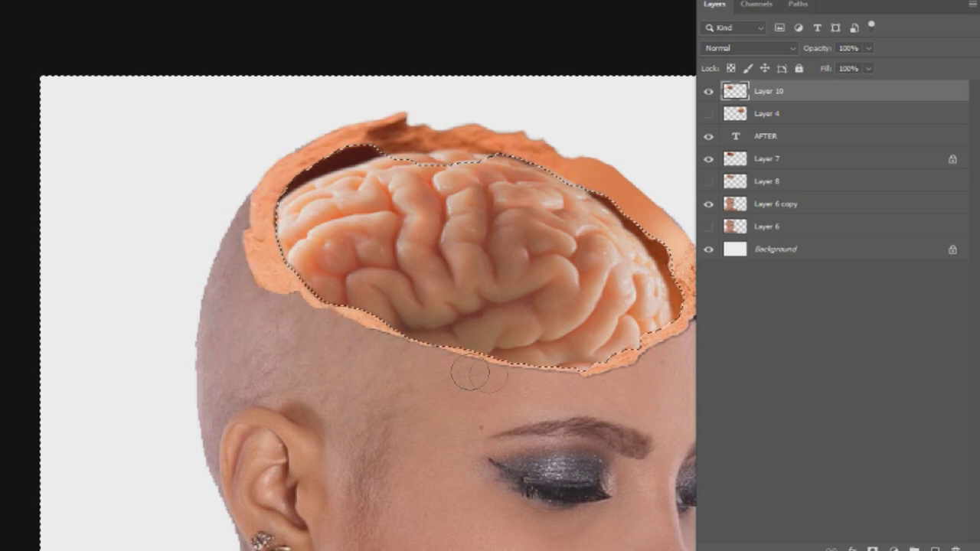
pyautogui.press('v')
pyautogui.hotkey('ctrl', 'd')
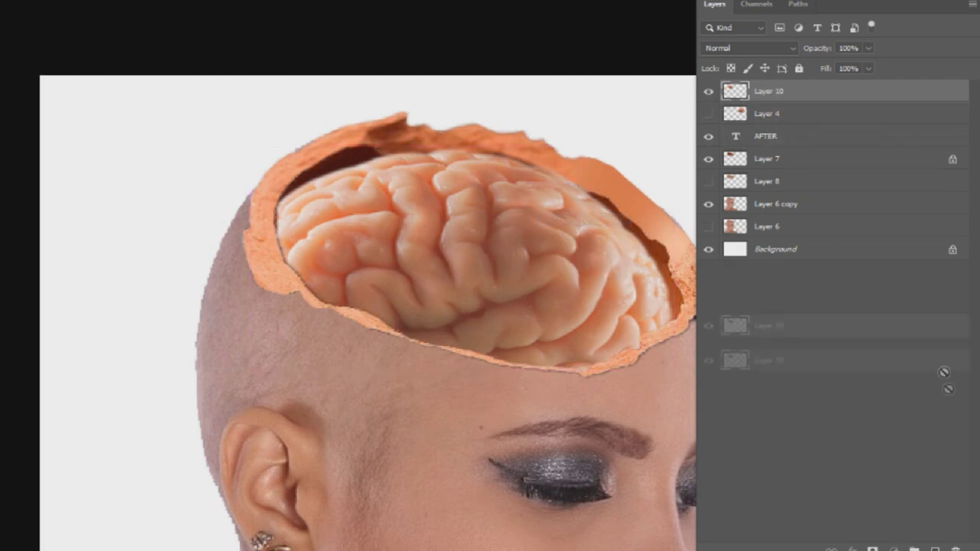
# Step: Duplicate Layer 10, set the copy's blend mode to Multiply, and add a layer mask
pyautogui.moveTo(895, 98); pyautogui.dragTo(935, 548)
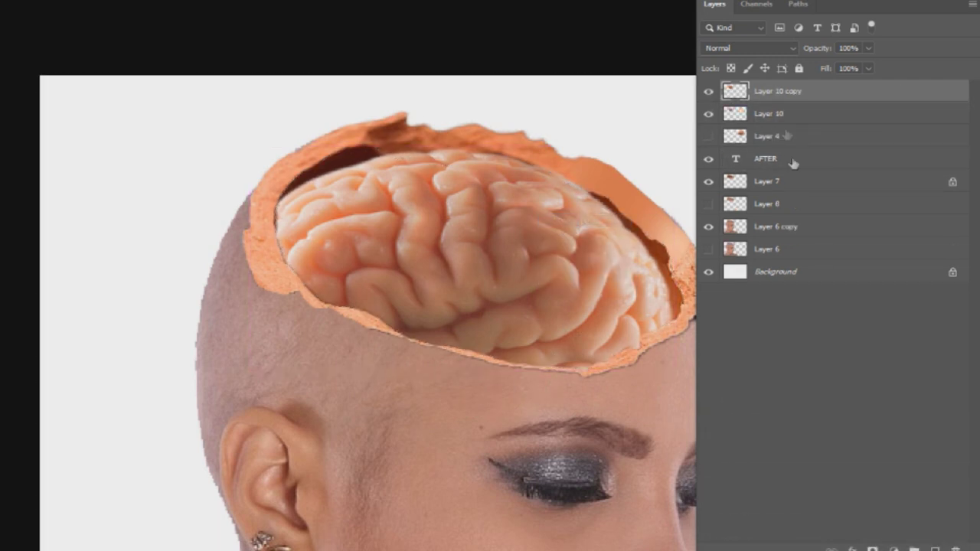
pyautogui.click(758, 49)
pyautogui.click(723, 101)
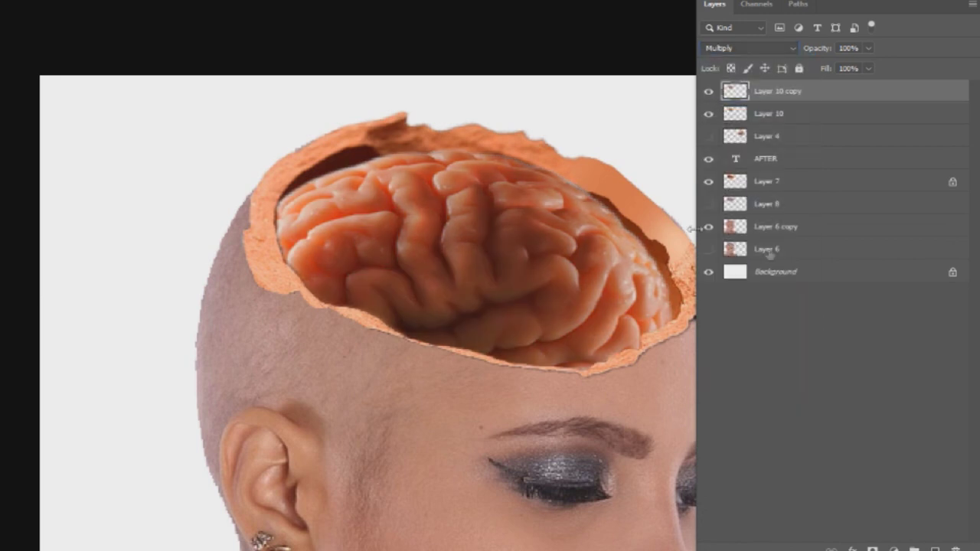
pyautogui.click(872, 550)
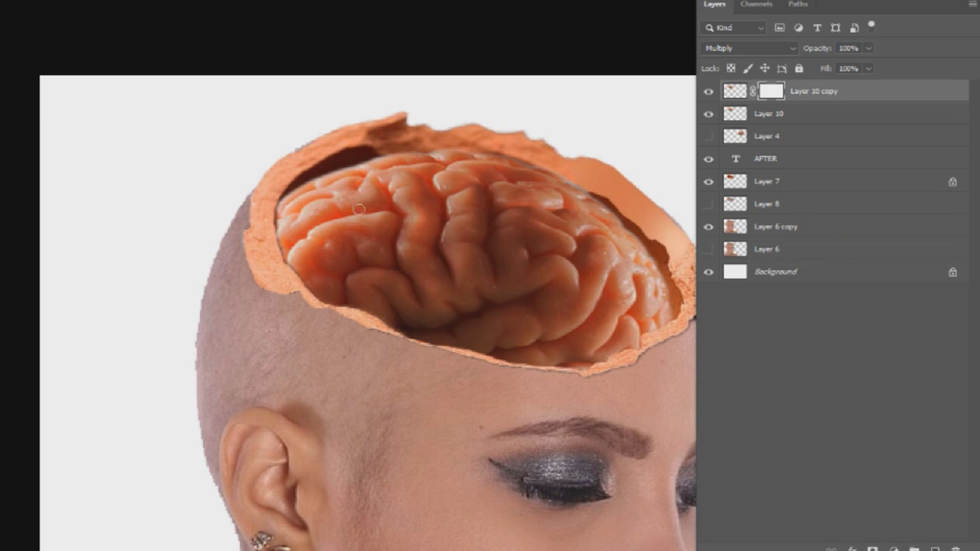
# Step: Paint the mask to remove darkening across the brain's top, right side and left rim
pyautogui.moveTo(320, 173)
pyautogui.mouseDown()
pyautogui.moveTo(567, 202)
pyautogui.moveTo(667, 306)
pyautogui.mouseUp()
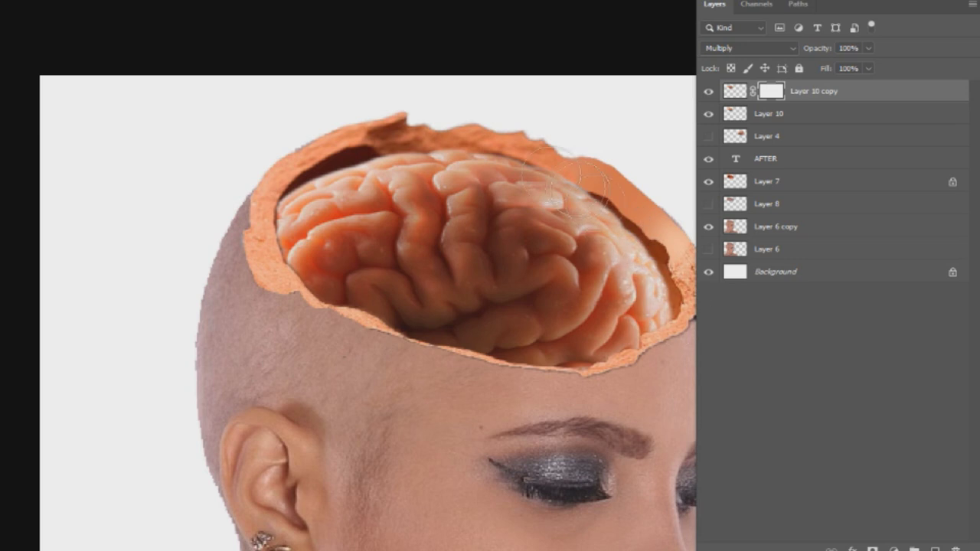
pyautogui.moveTo(635, 273)
pyautogui.mouseDown()
pyautogui.moveTo(511, 210)
pyautogui.moveTo(414, 209)
pyautogui.moveTo(553, 299)
pyautogui.moveTo(437, 322)
pyautogui.mouseUp()
pyautogui.keyDown('ctrl'); pyautogui.keyDown('alt'); pyautogui.click(525, 308); pyautogui.keyUp('alt'); pyautogui.keyUp('ctrl')
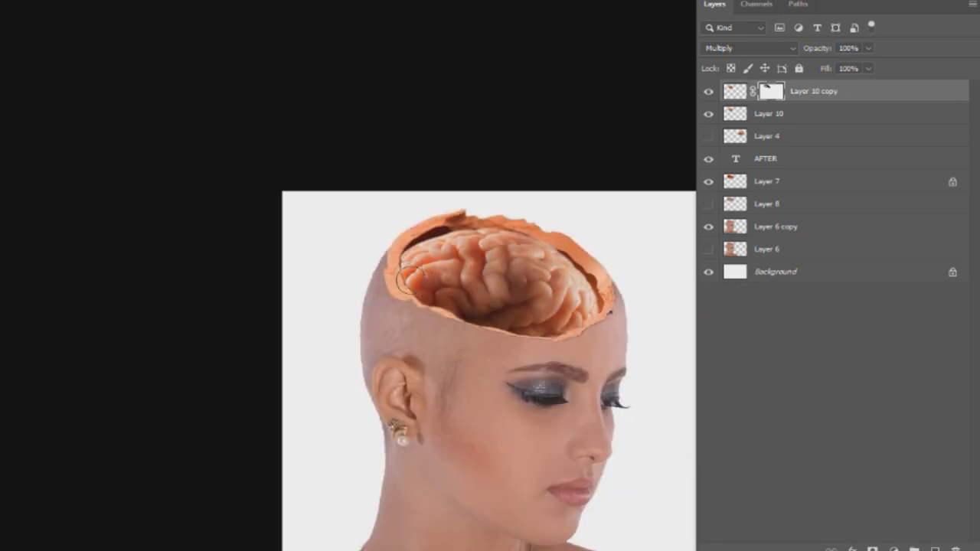
pyautogui.moveTo(409, 269); pyautogui.dragTo(438, 328)
pyautogui.moveTo(402, 264); pyautogui.dragTo(435, 316)
pyautogui.moveTo(390, 261); pyautogui.dragTo(395, 274)
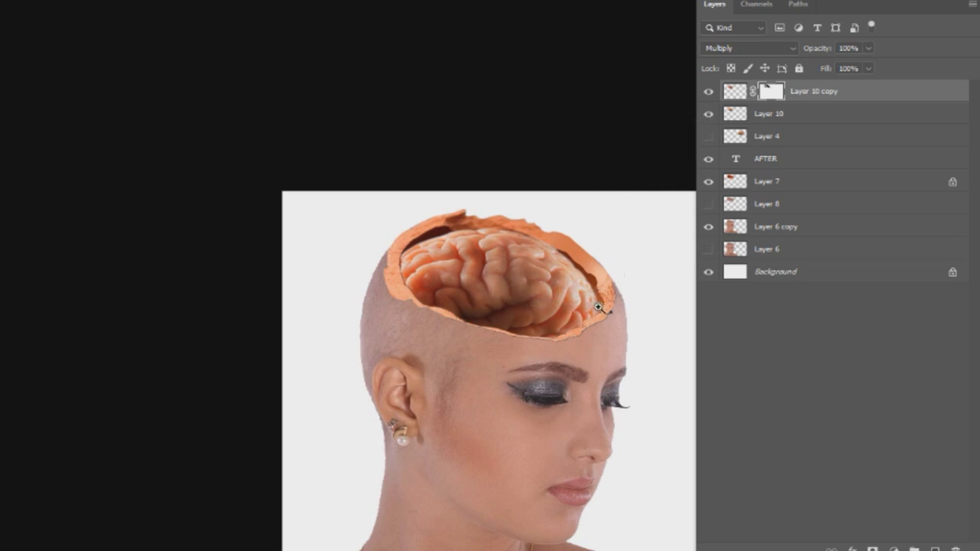
pyautogui.scroll(3, 598, 307)
pyautogui.scroll(2, 536, 283)
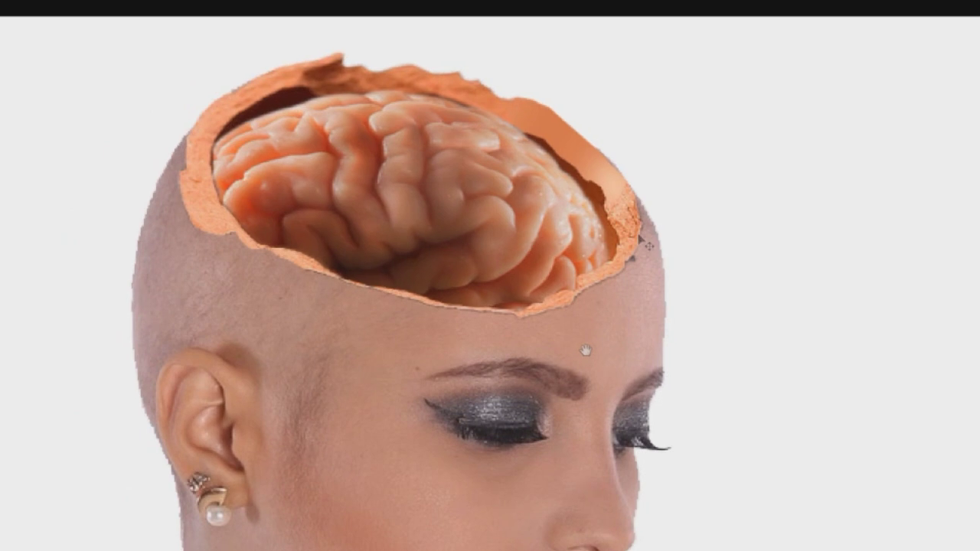
# Step: Restore the panels and toggle Layer 8 and Layer 4 visibility to check them
pyautogui.moveTo(585, 350); pyautogui.dragTo(646, 220)
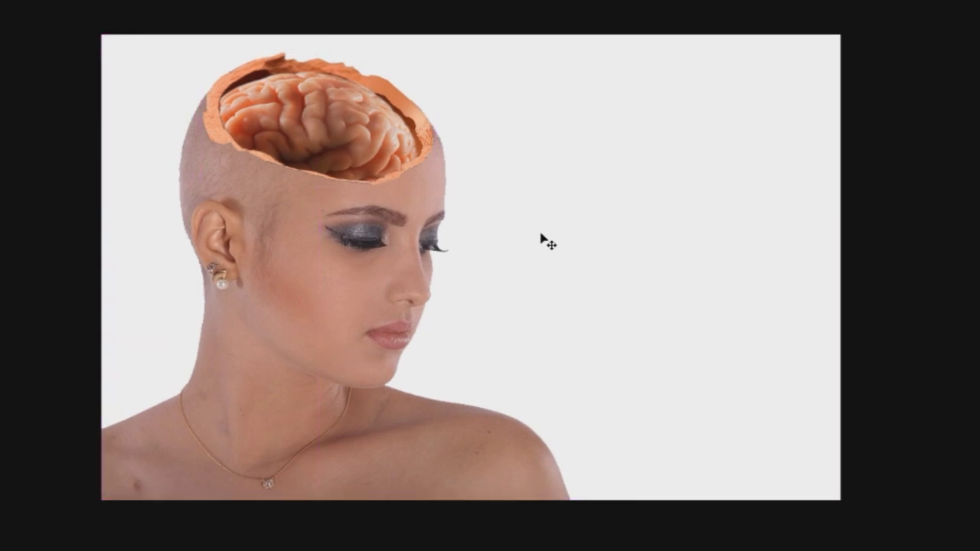
pyautogui.moveTo(488, 240); pyautogui.dragTo(484, 242)
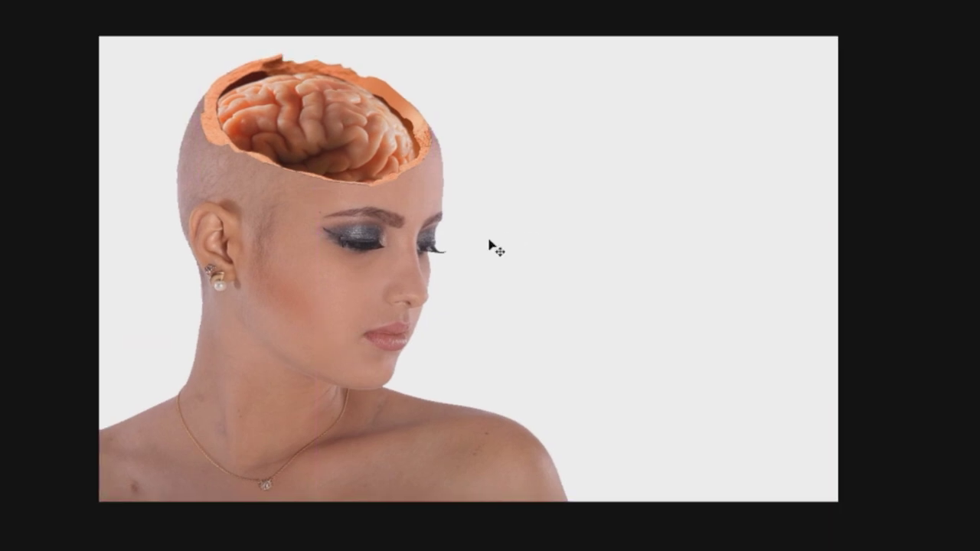
pyautogui.press('Tab')
pyautogui.click(706, 203)
pyautogui.click(706, 203)
pyautogui.click(707, 135)
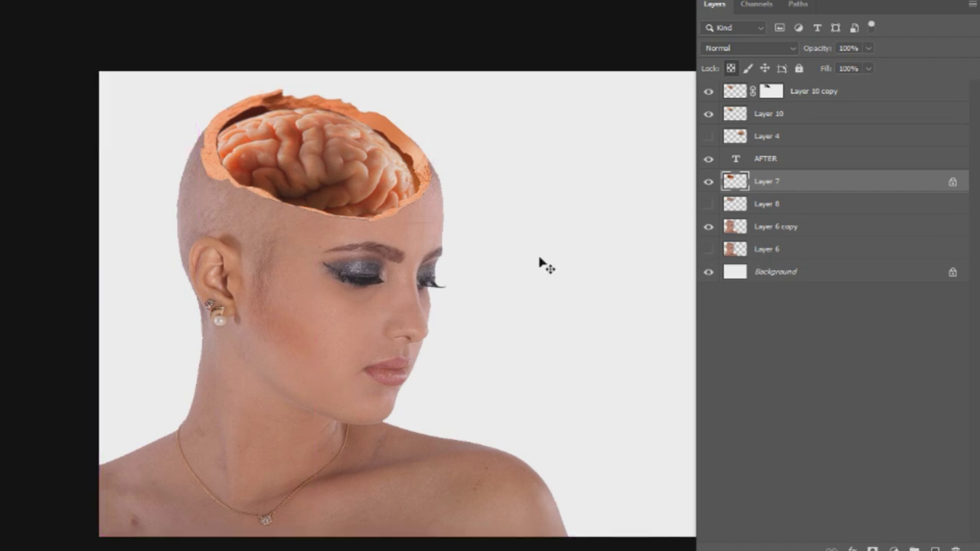
# Step: Select all layers from Layer 6 up to Layer 10 copy
pyautogui.moveTo(451, 244); pyautogui.dragTo(432, 240)
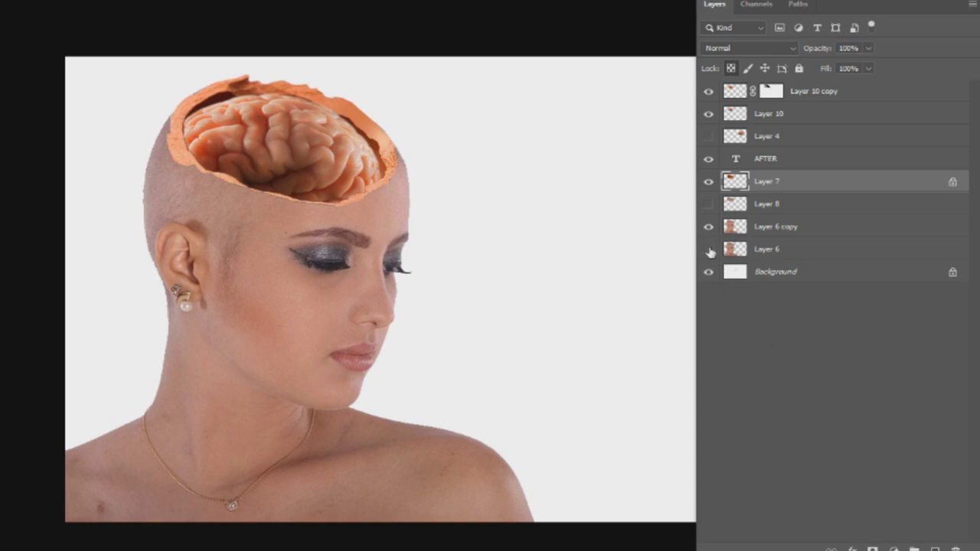
pyautogui.click(774, 251)
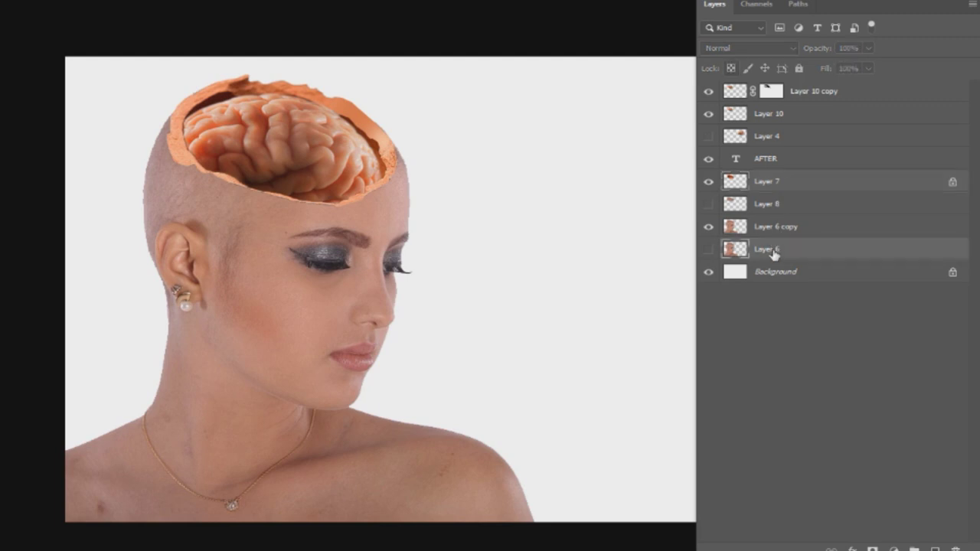
pyautogui.keyDown('shift'); pyautogui.click(805, 93); pyautogui.keyUp('shift')
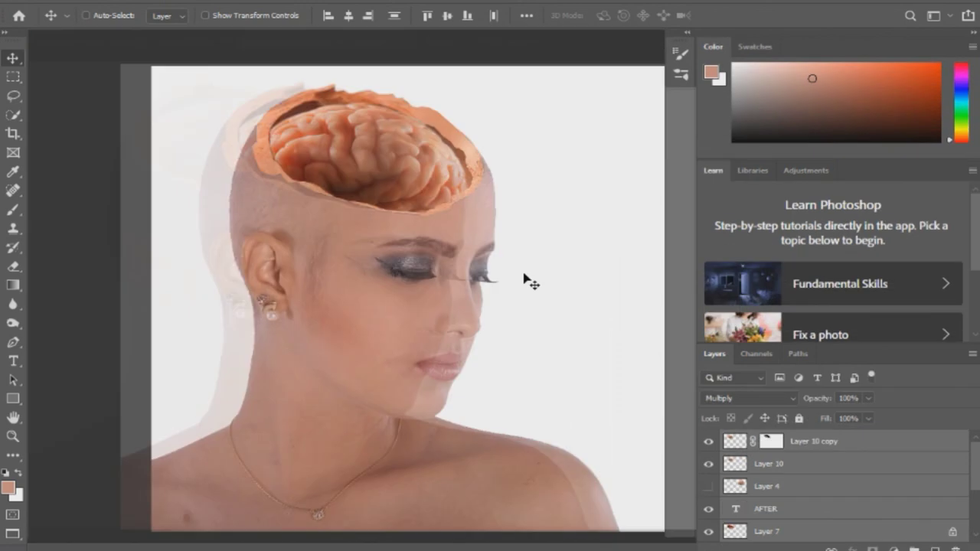
# Step: Duplicate the head composite and shift the copy to the right beside the original
pyautogui.press('f')
pyautogui.press('f')
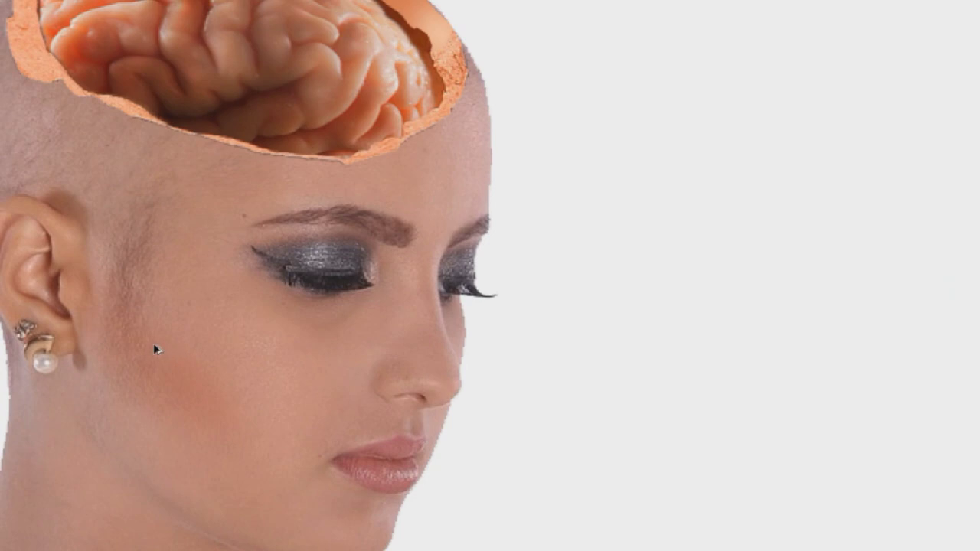
pyautogui.moveTo(132, 390)
pyautogui.mouseDown()
pyautogui.moveTo(652, 395)
pyautogui.moveTo(644, 404)
pyautogui.mouseUp()
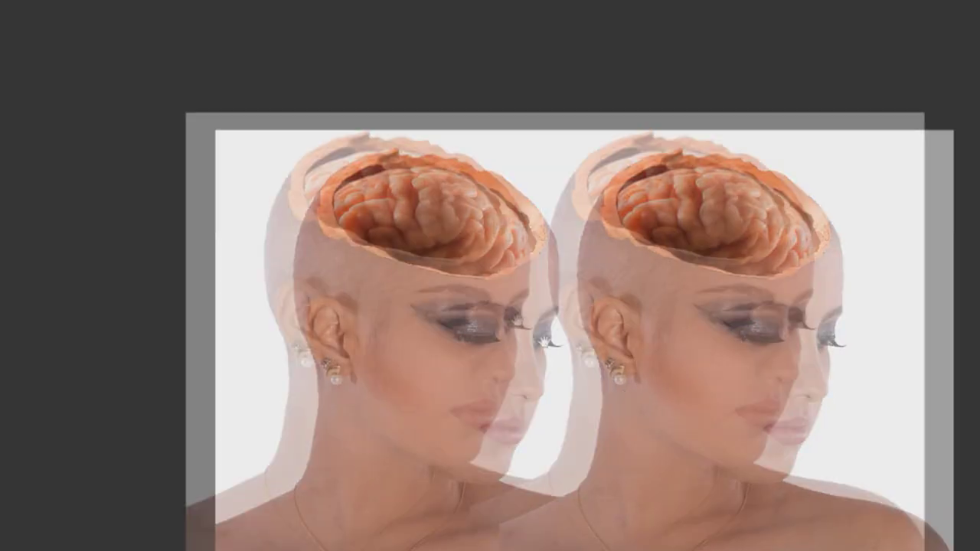
pyautogui.hotkey('shift', 'Right')
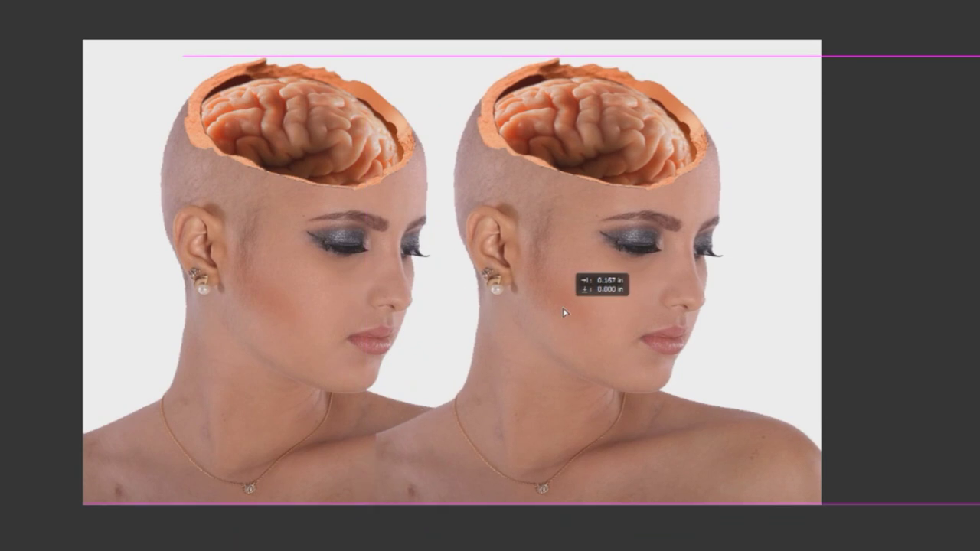
pyautogui.press('Right')
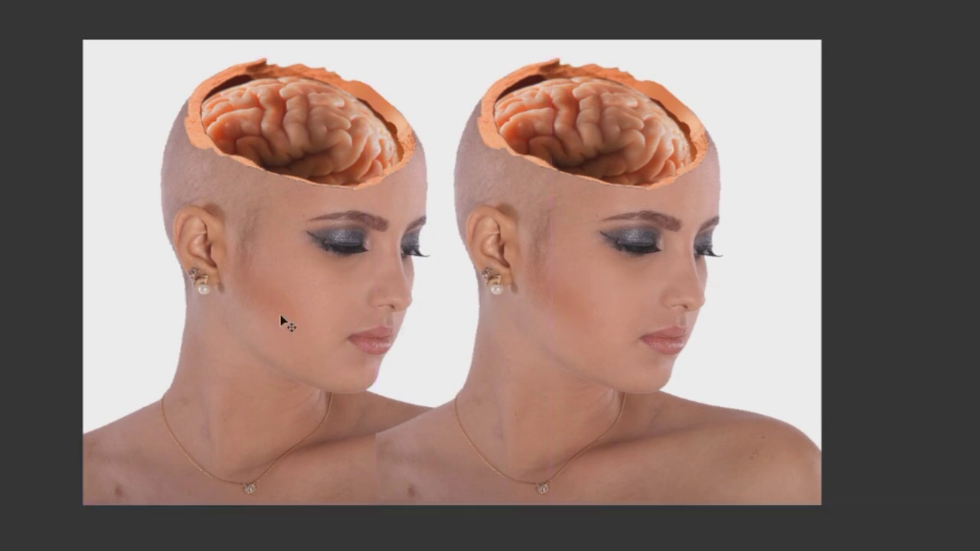
pyautogui.moveTo(647, 310); pyautogui.dragTo(667, 309)
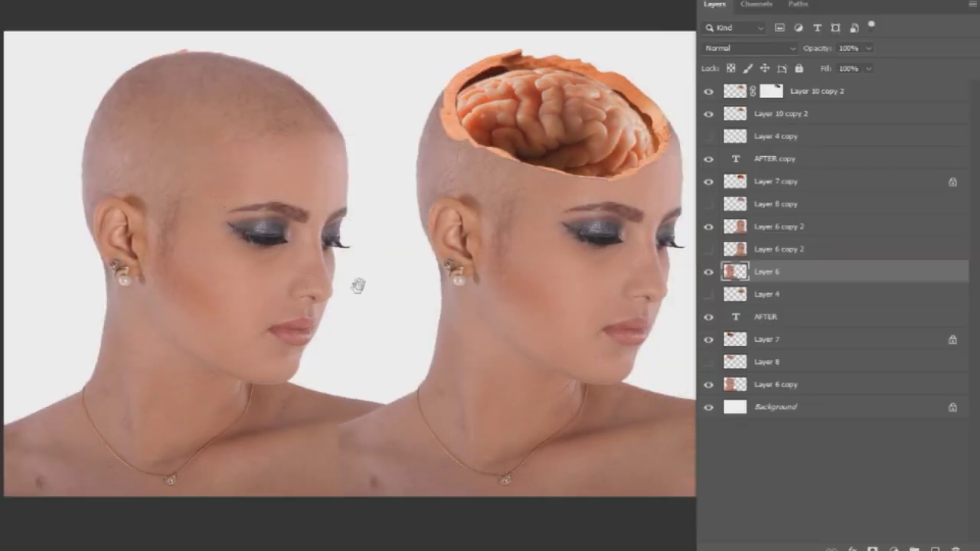
pyautogui.press('t')
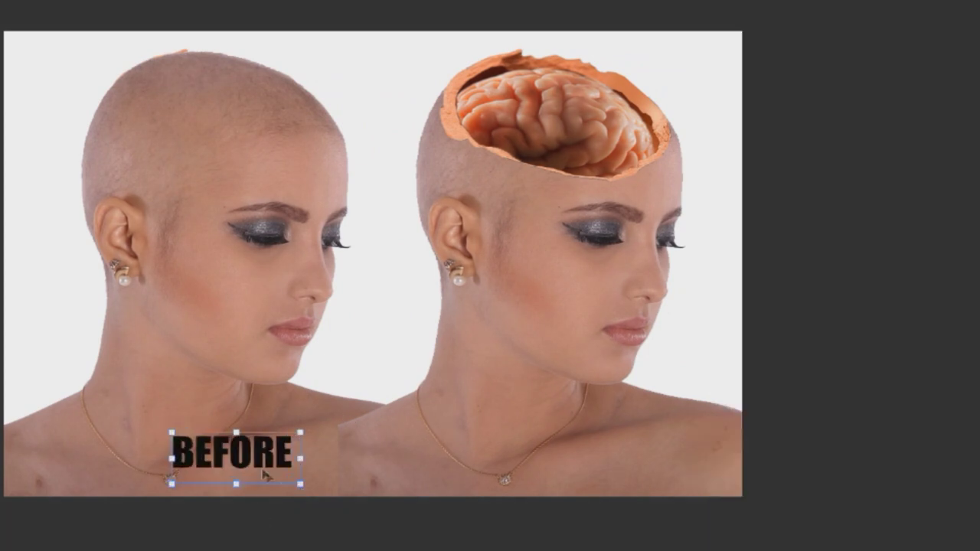
# Step: Enlarge the BEFORE label and copy it under the right head as AFTER
pyautogui.moveTo(204, 448); pyautogui.dragTo(216, 458)
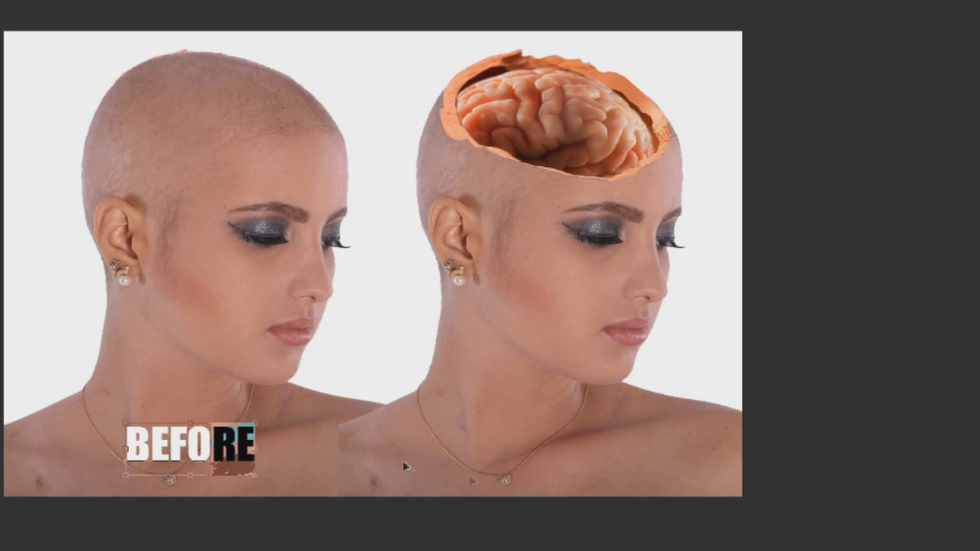
pyautogui.moveTo(502, 462); pyautogui.dragTo(550, 461)
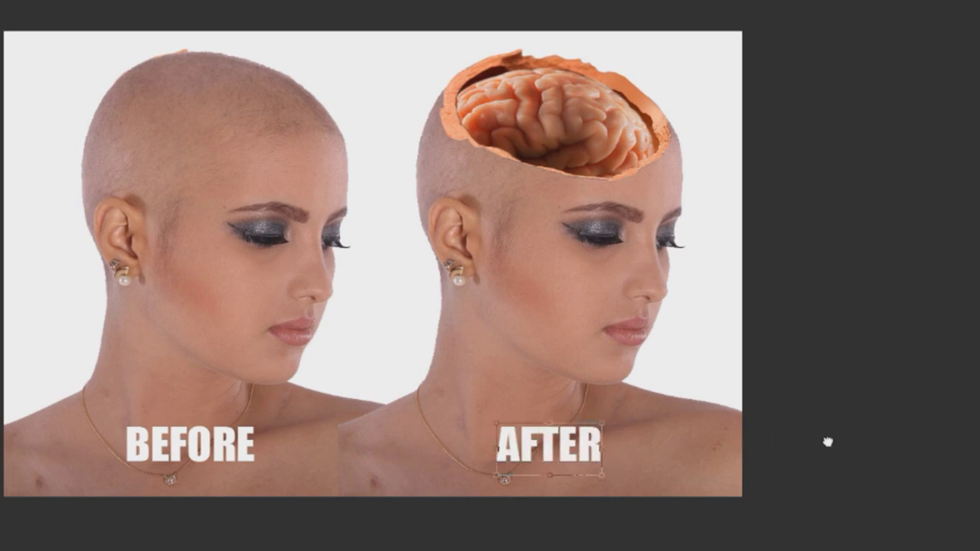
pyautogui.press('z')
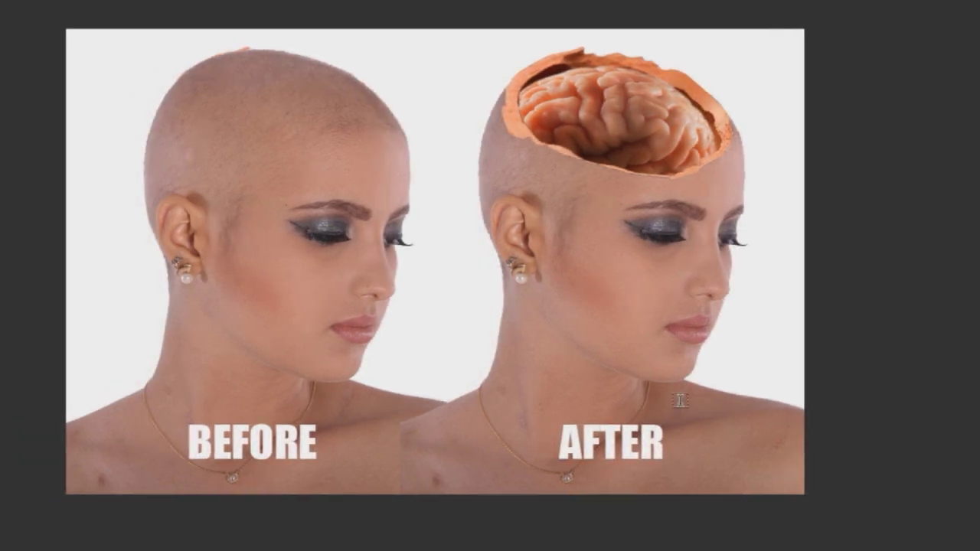